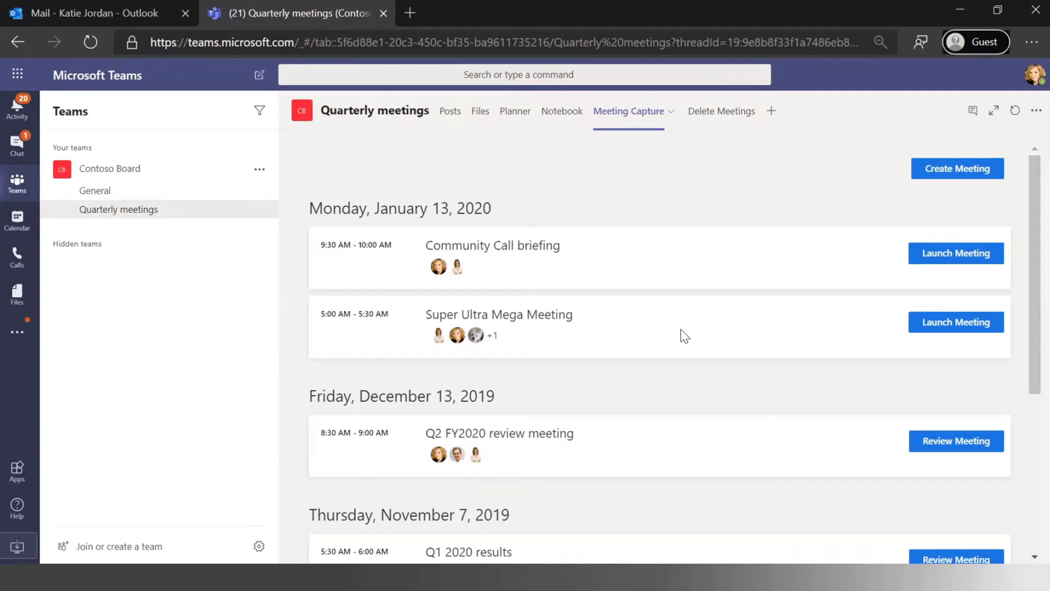
- Start a new meeting in the Quarterly meetings channel's Meeting Capture and title it "Community Call for Feb"
mouse_move(461, 5)
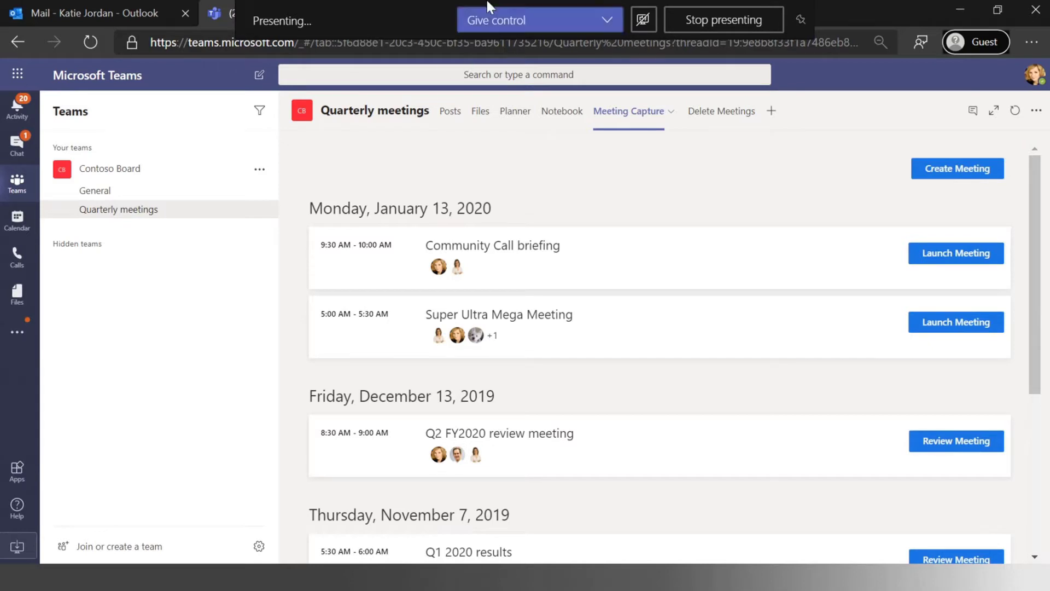
click(938, 170)
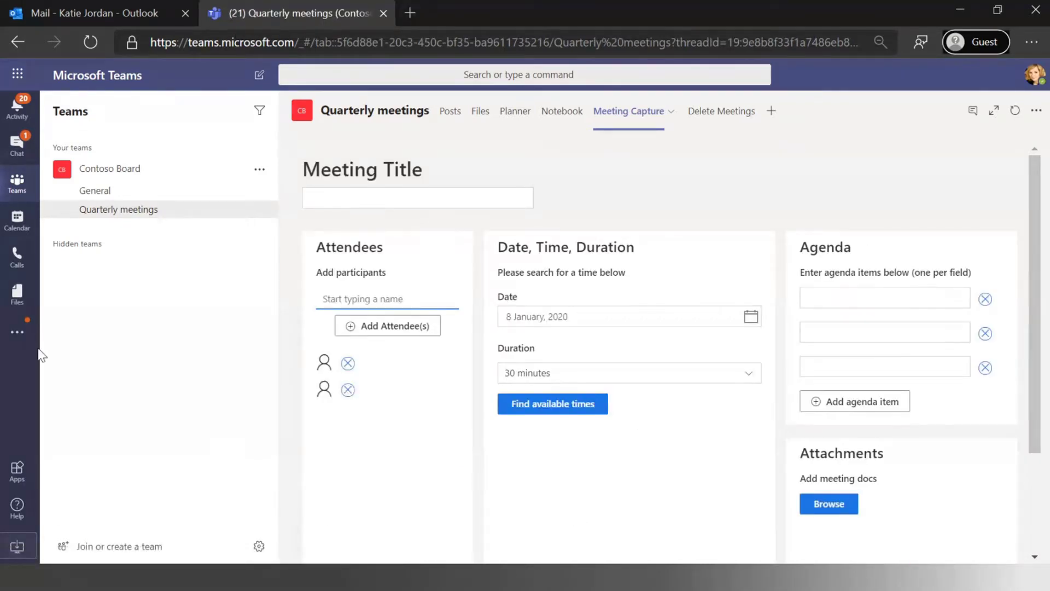
click(402, 199)
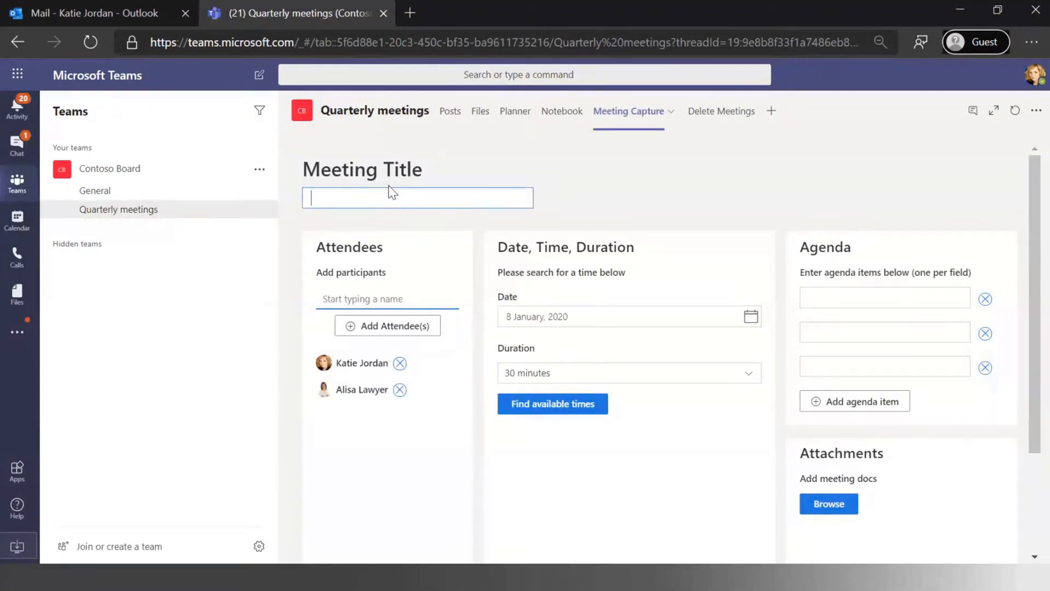
text(Community Call for fe)
key(BackSpace)
key(BackSpace)
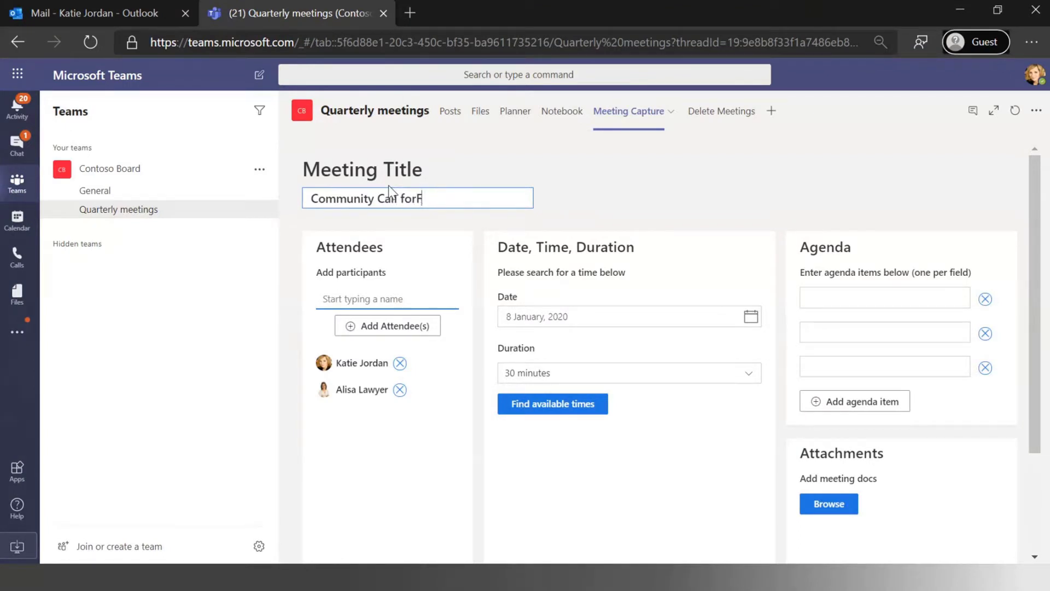
text(Feb)
key(Tab)
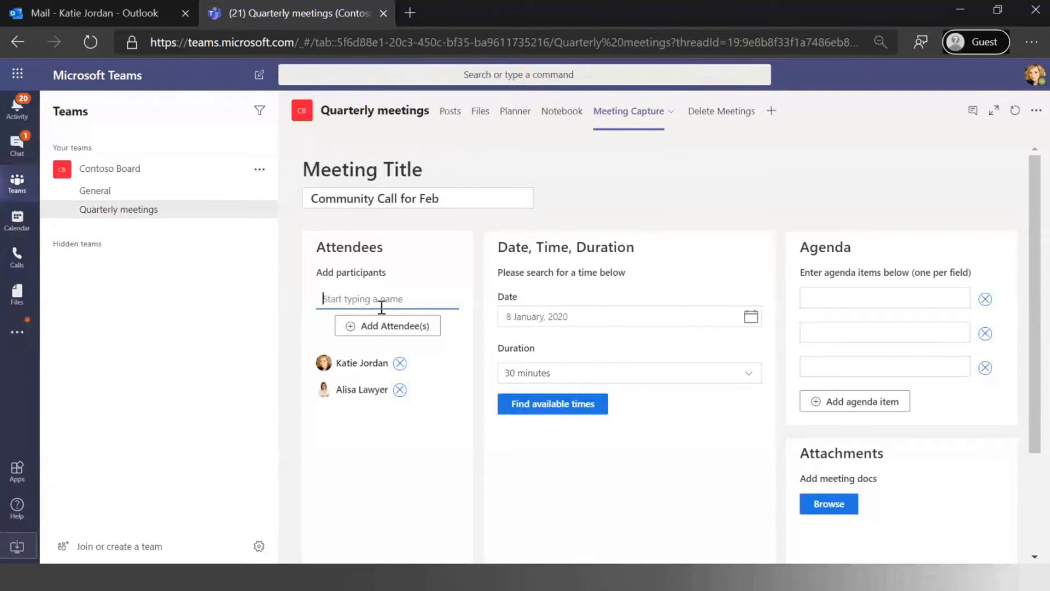
- Look up the person listed as CTO - PARTNER and add them to the meeting's attendees
text(a)
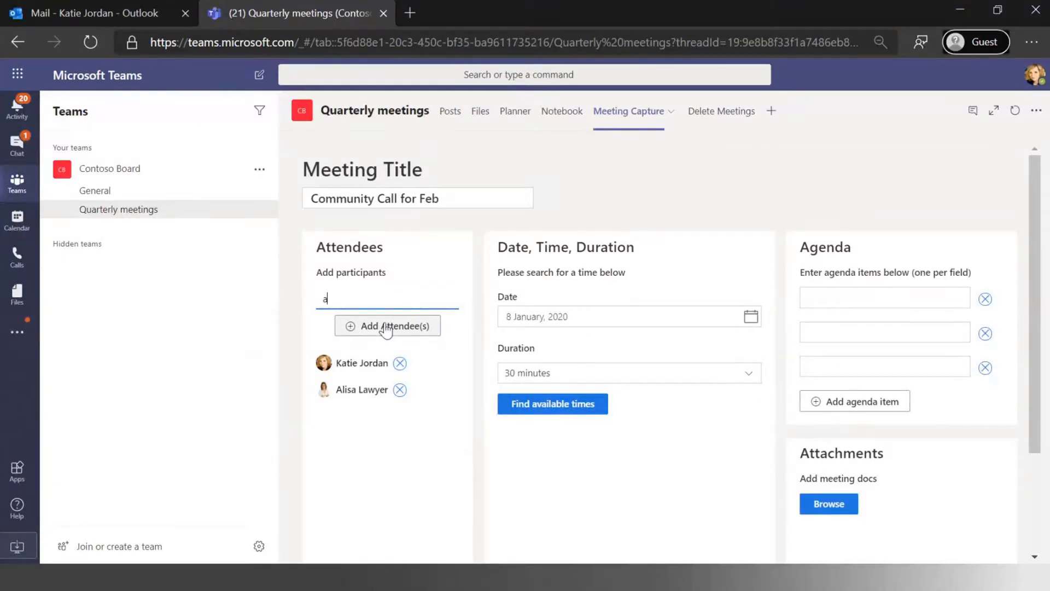
key(BackSpace)
text(todd)
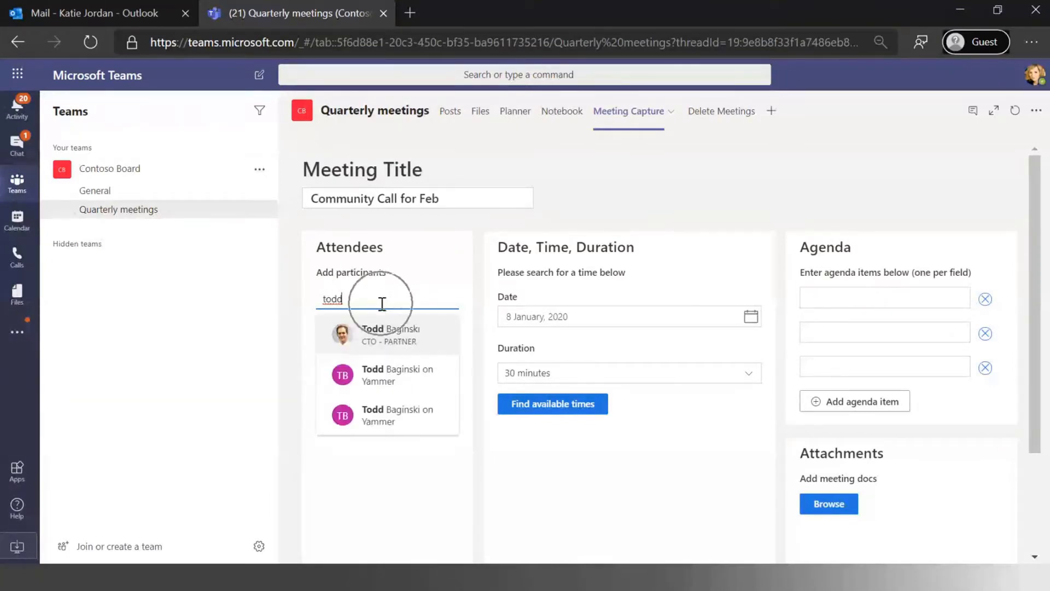
click(375, 350)
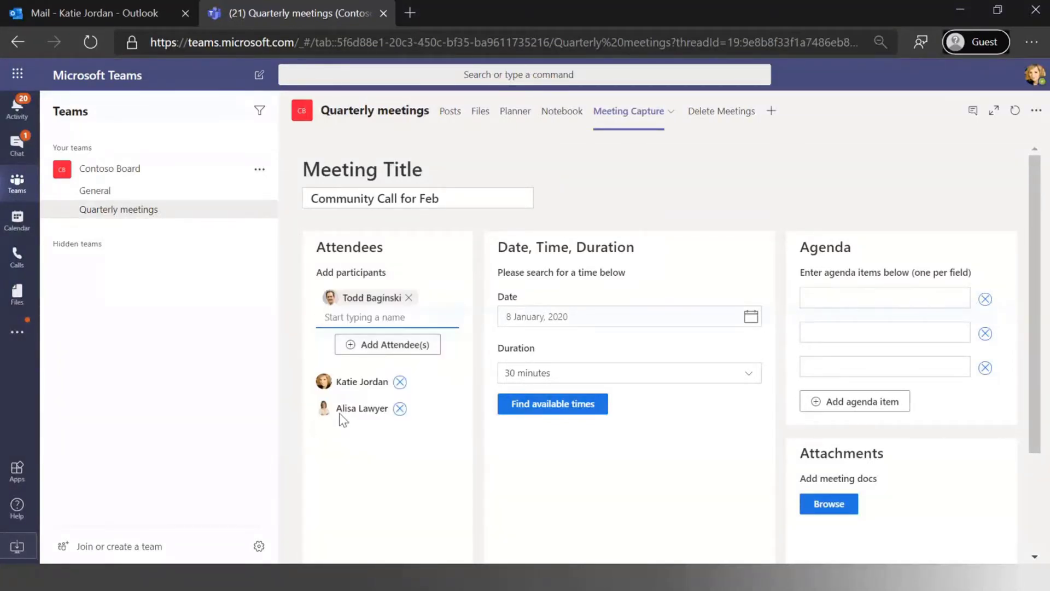
click(421, 330)
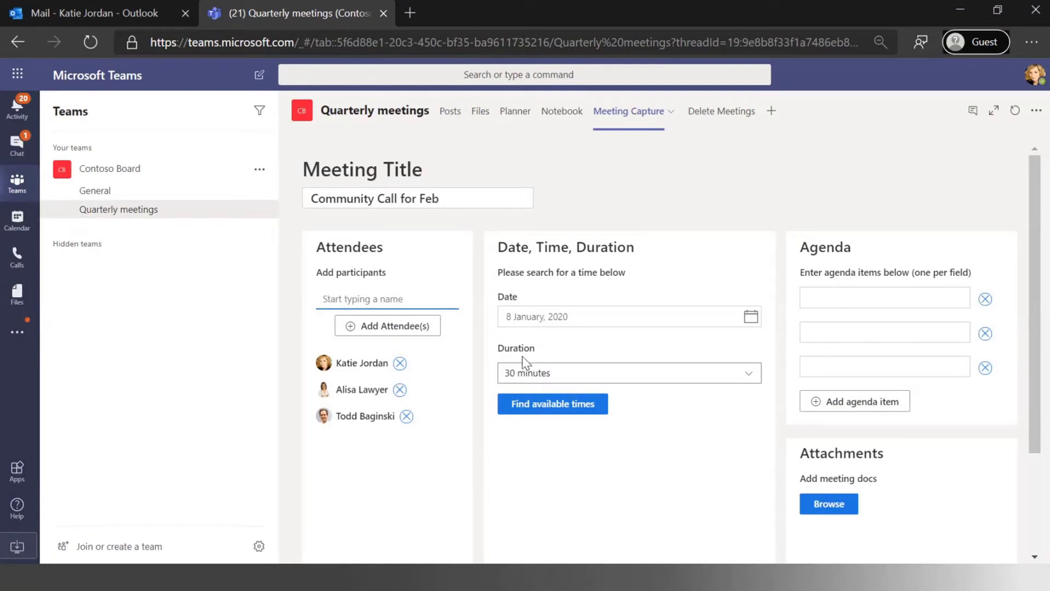
- Schedule the meeting for 13 January 2020 in the available 10:00 am - 10:30 am slot
click(750, 316)
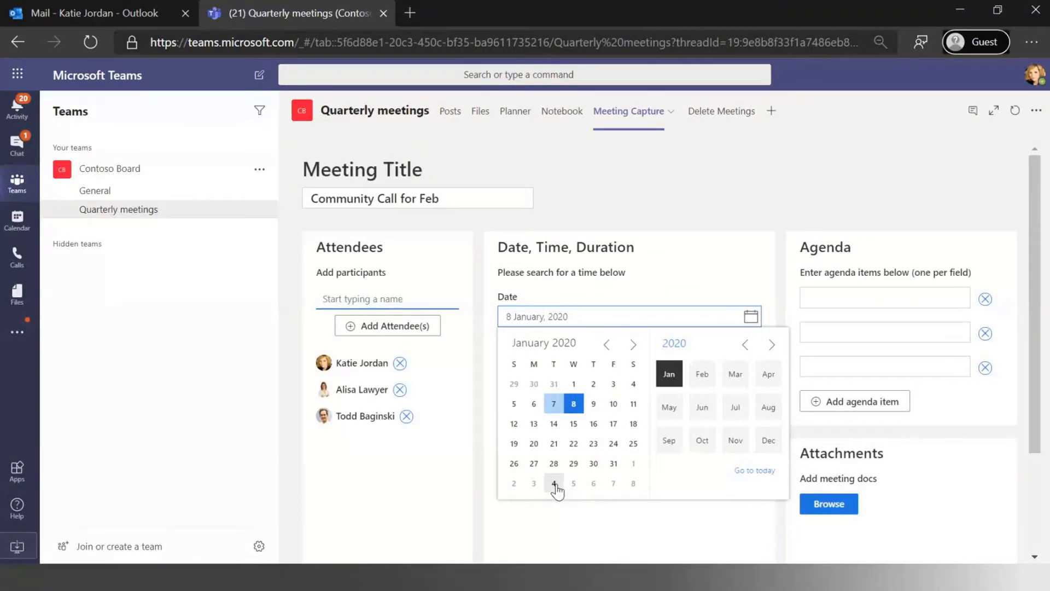
click(535, 431)
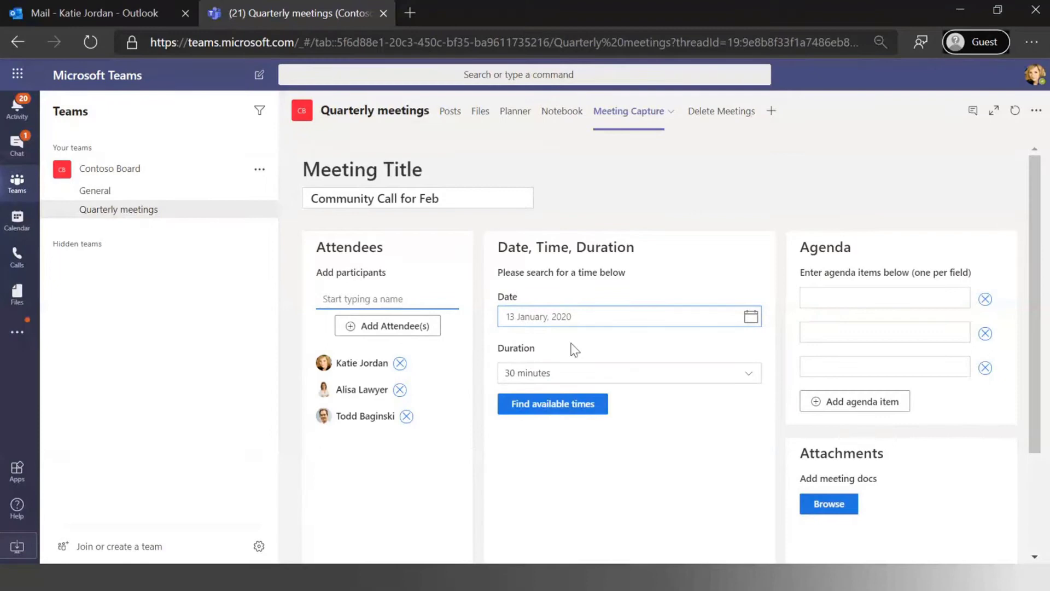
click(551, 404)
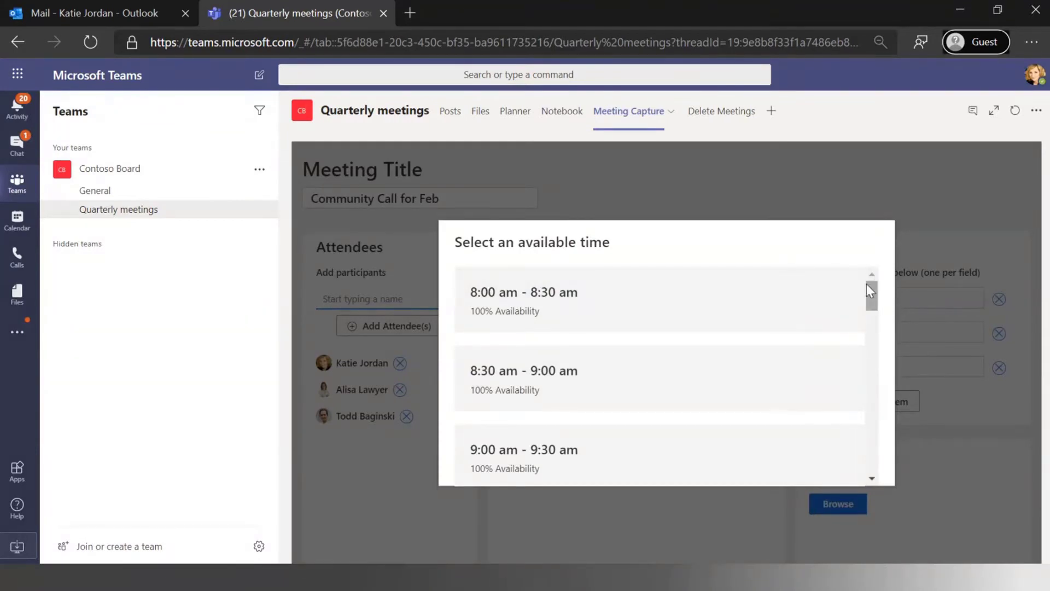
drag(875, 292, 873, 343)
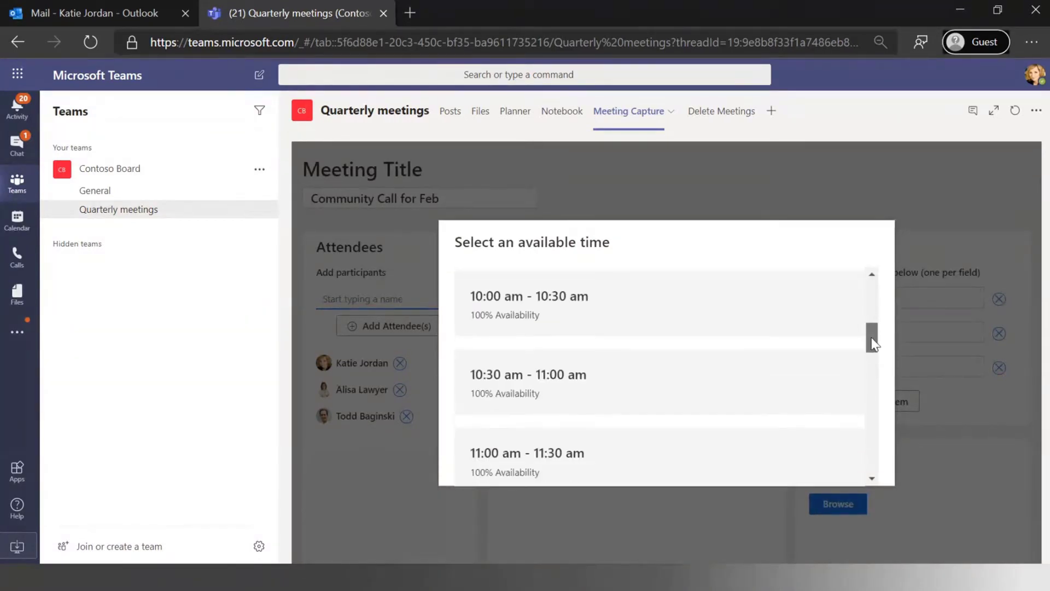
scroll(562, 340, up, 1)
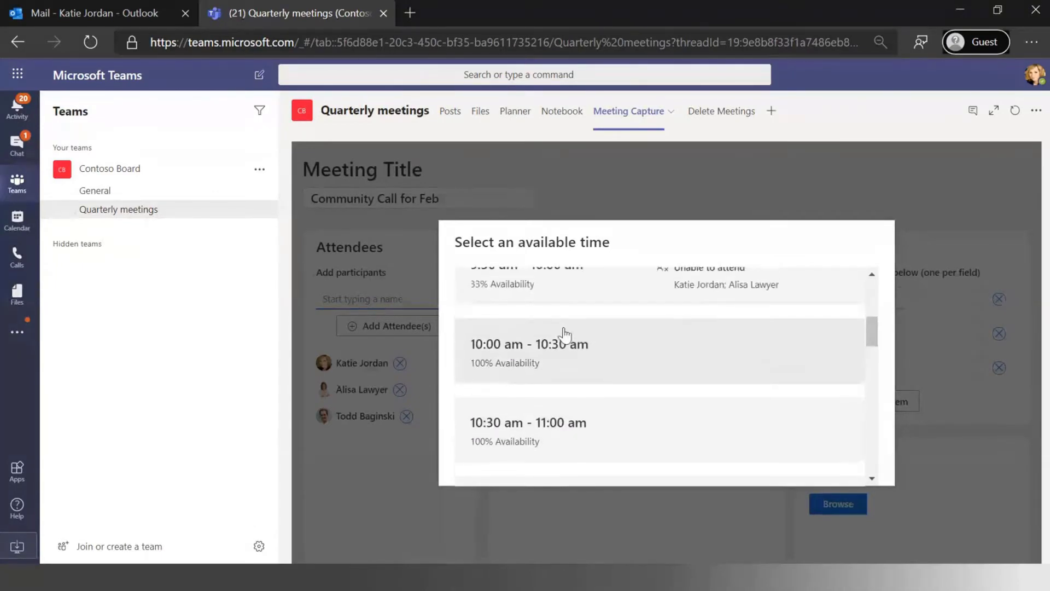
scroll(563, 344, up, 1)
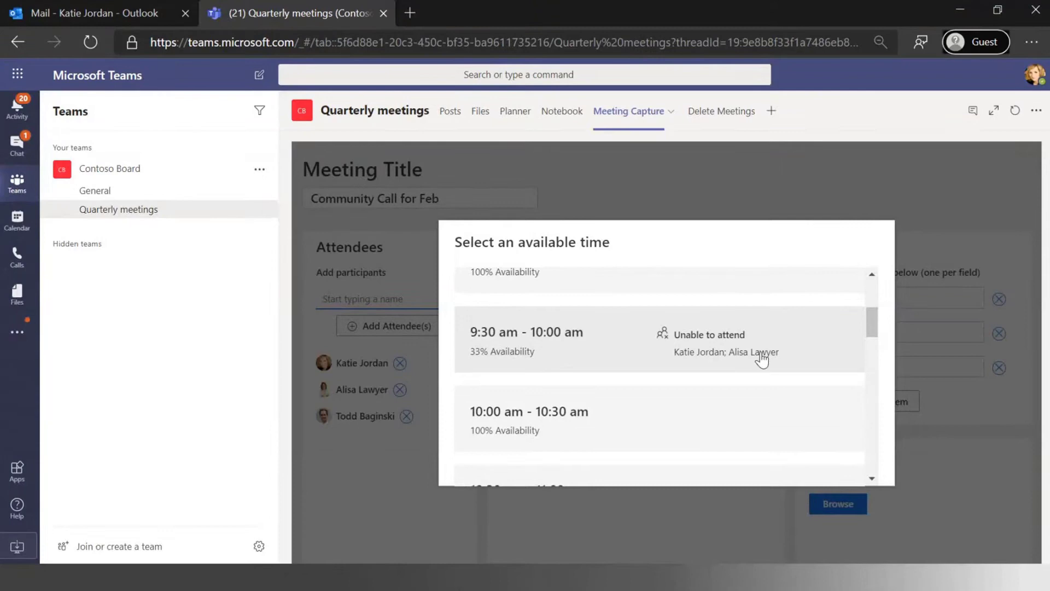
click(563, 416)
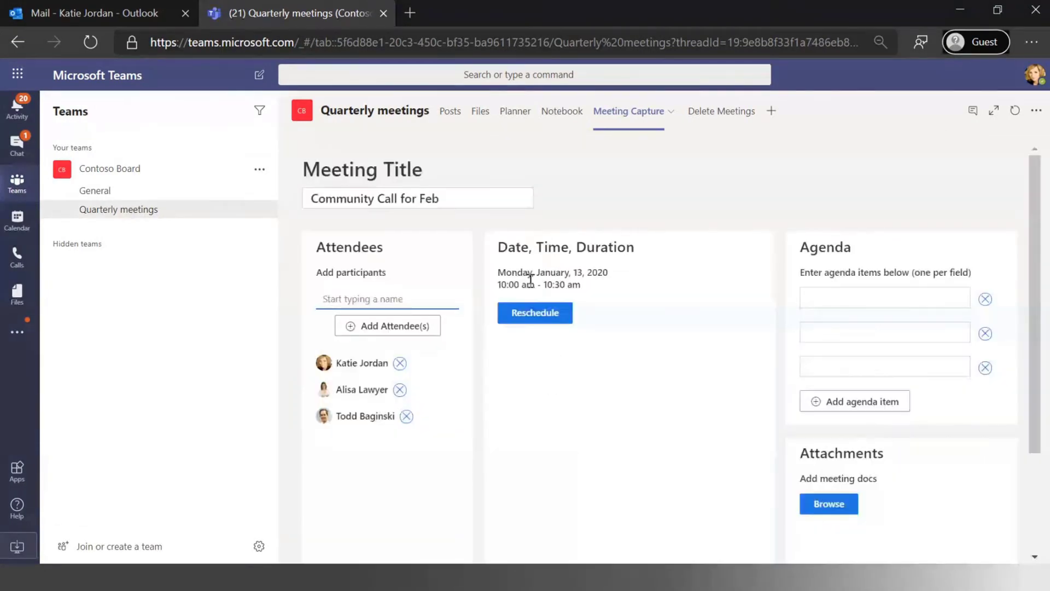
- Enter "Review content from Jan" as the first agenda item
click(838, 299)
text(Review content form)
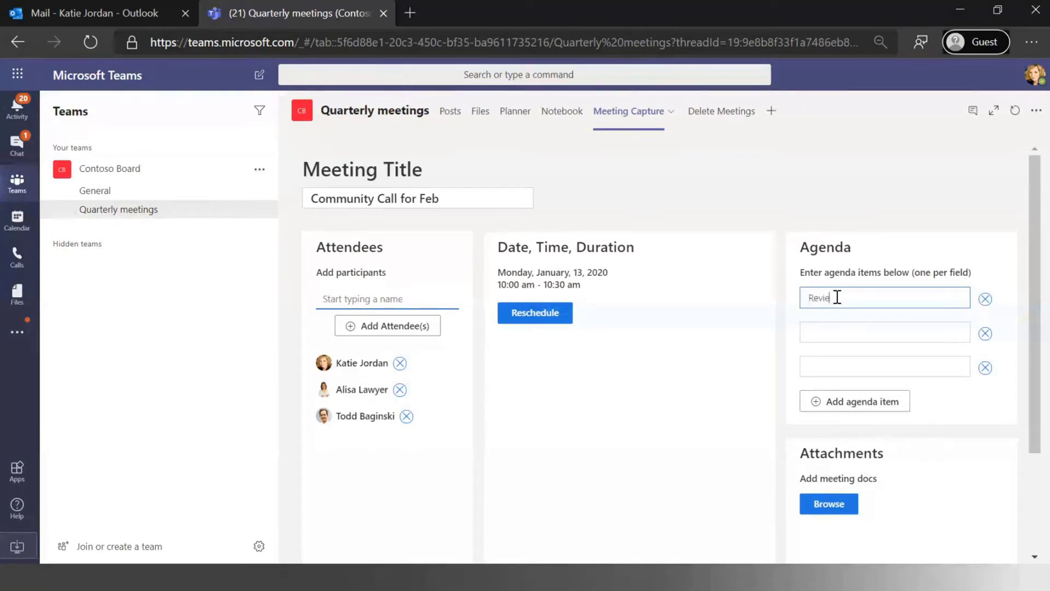
key(BackSpace)
key(BackSpace)
key(BackSpace)
key(BackSpace)
key(BackSpace)
text(from Jan)
key(Tab)
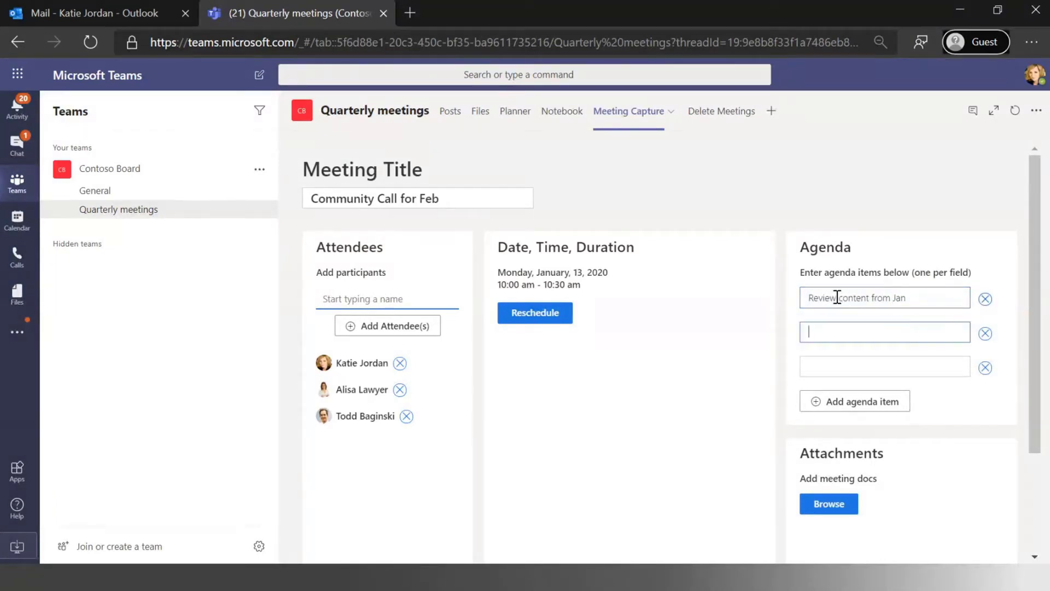
- Enter "Discuss potential speakers" and "Talk about content from engineering" as the second and third agenda items
text(Discuss potential speakers)
key(Tab)
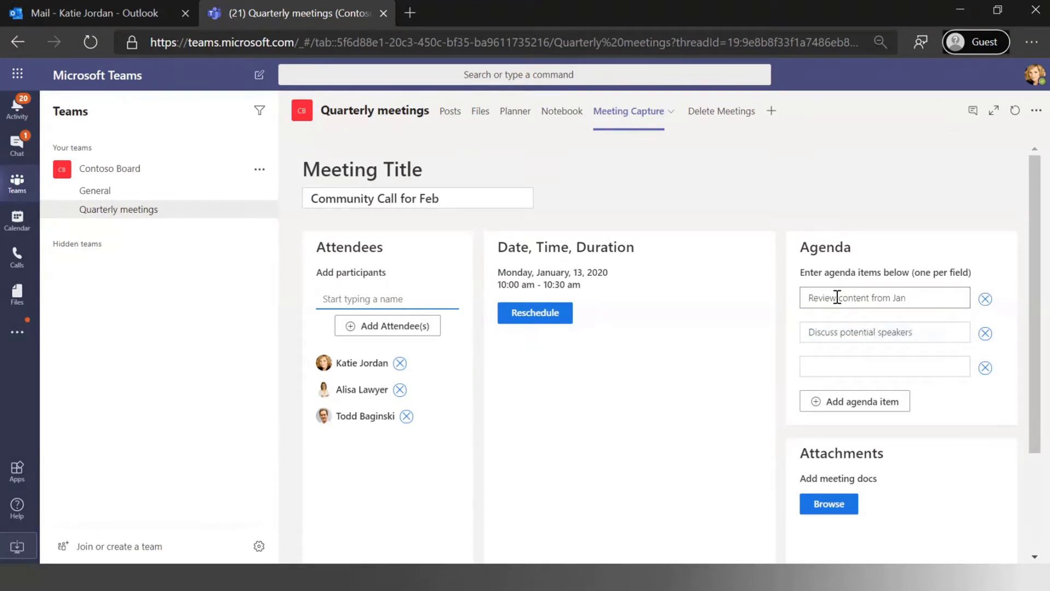
text(Talk abou)
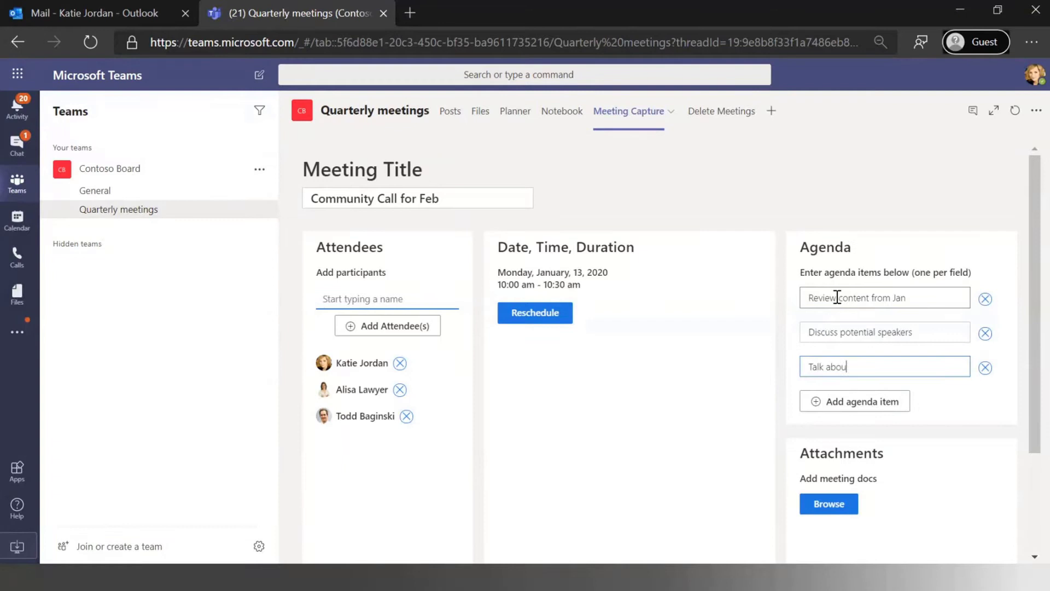
text(t content from engineering)
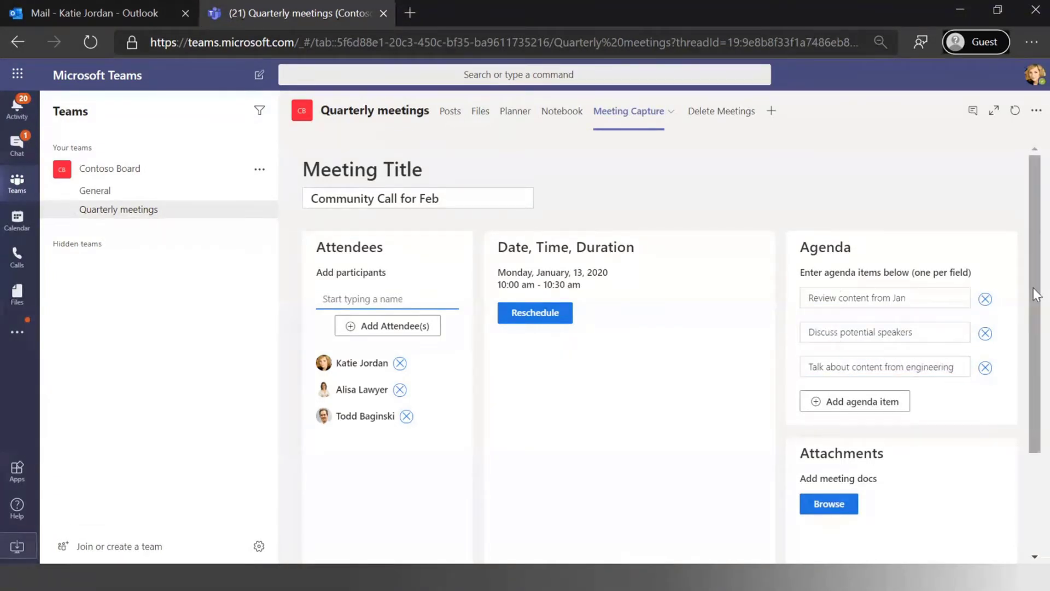
- Attach Microsoft Graph Community Call.docx from the Desktop to the meeting
scroll(1033, 288, down, 3)
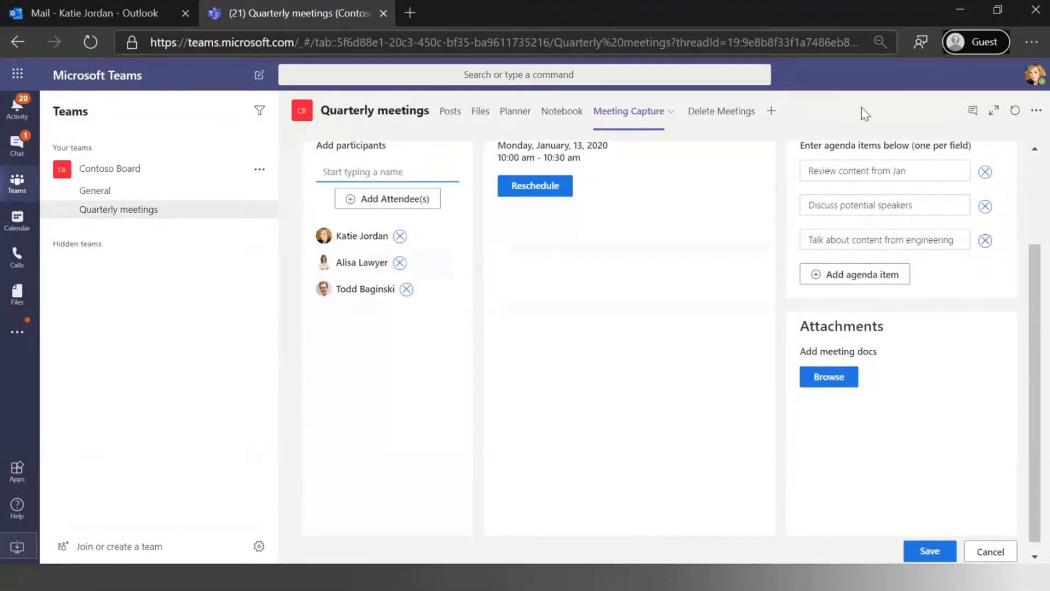
click(846, 379)
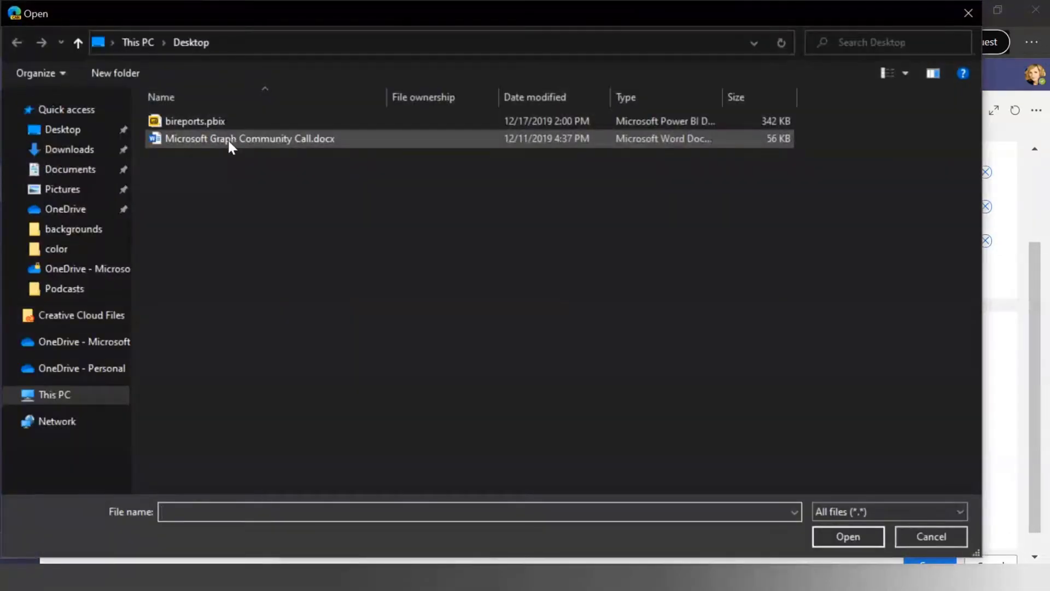
click(228, 141)
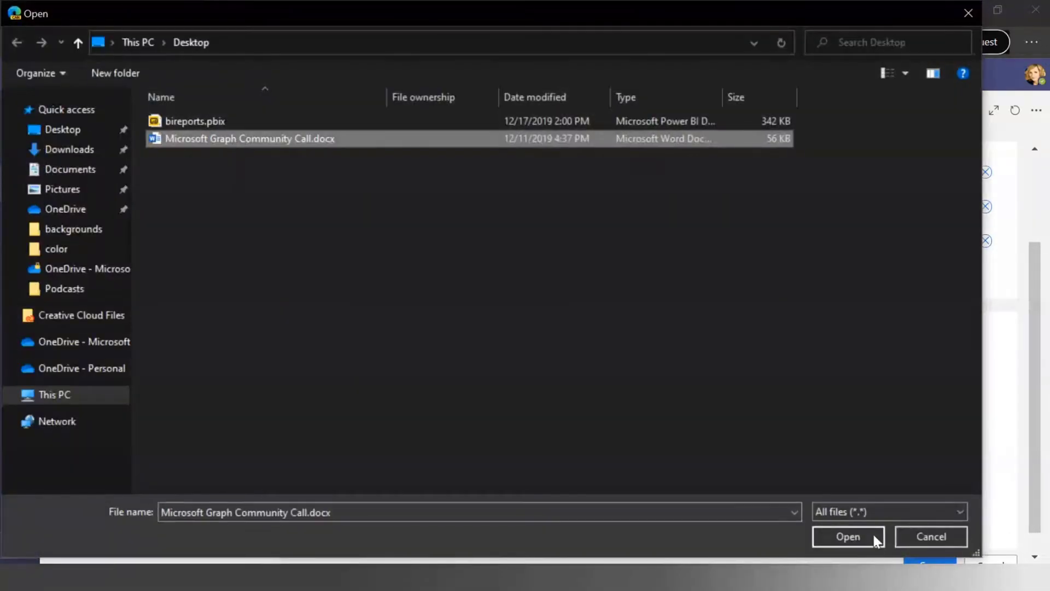
click(863, 536)
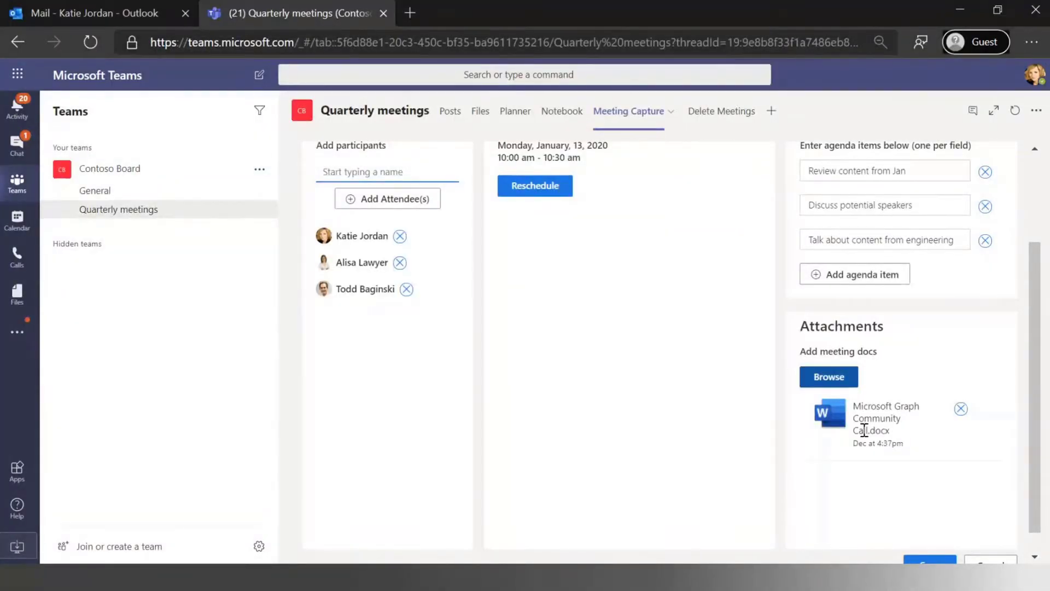
- Review the completed meeting form, save the meeting and dismiss the confirmation
scroll(831, 460, up, 3)
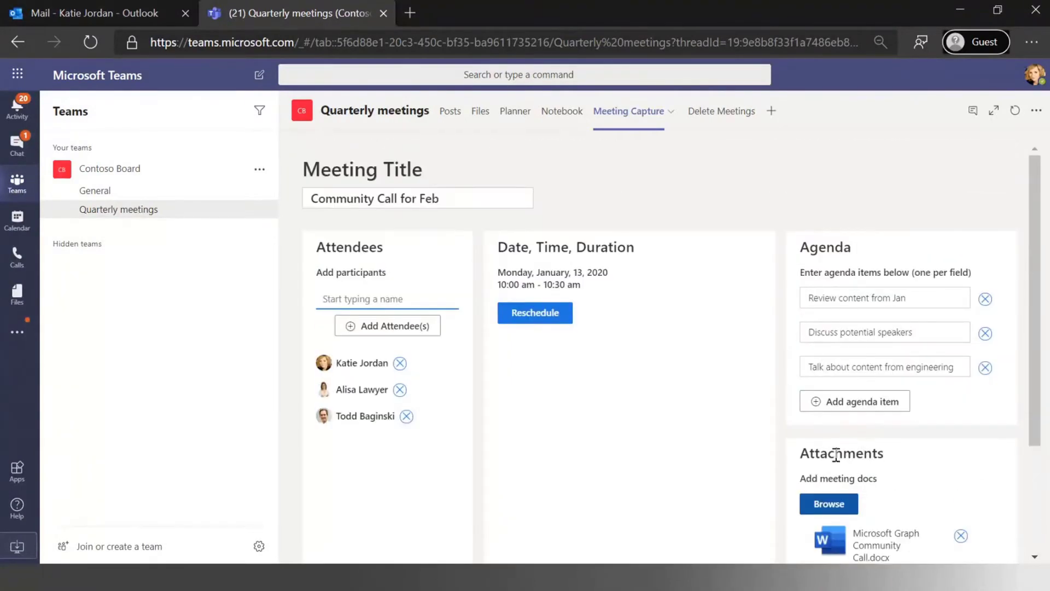
scroll(832, 448, down, 3)
click(929, 541)
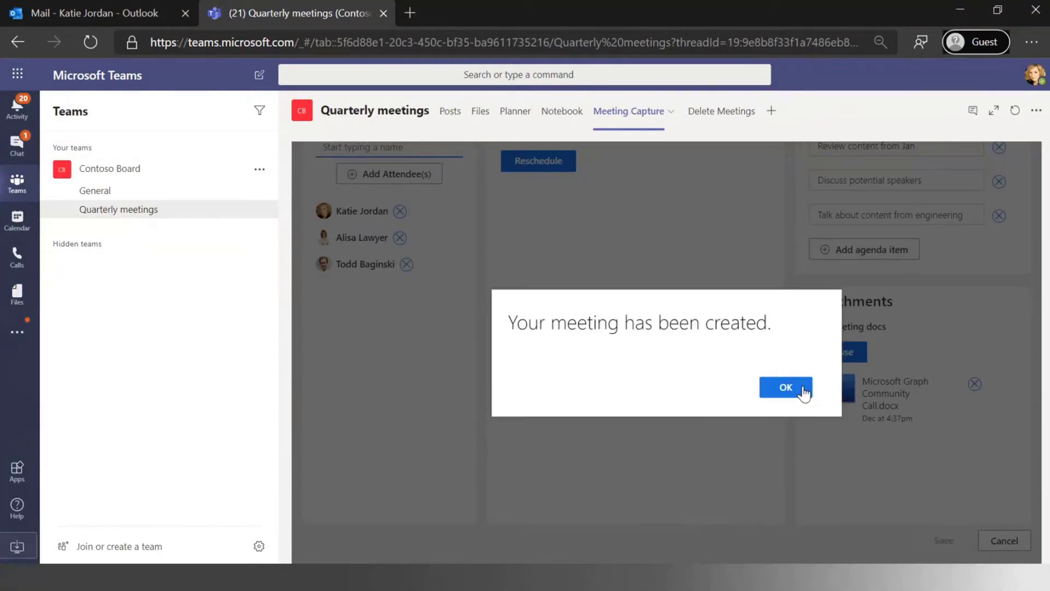
click(800, 391)
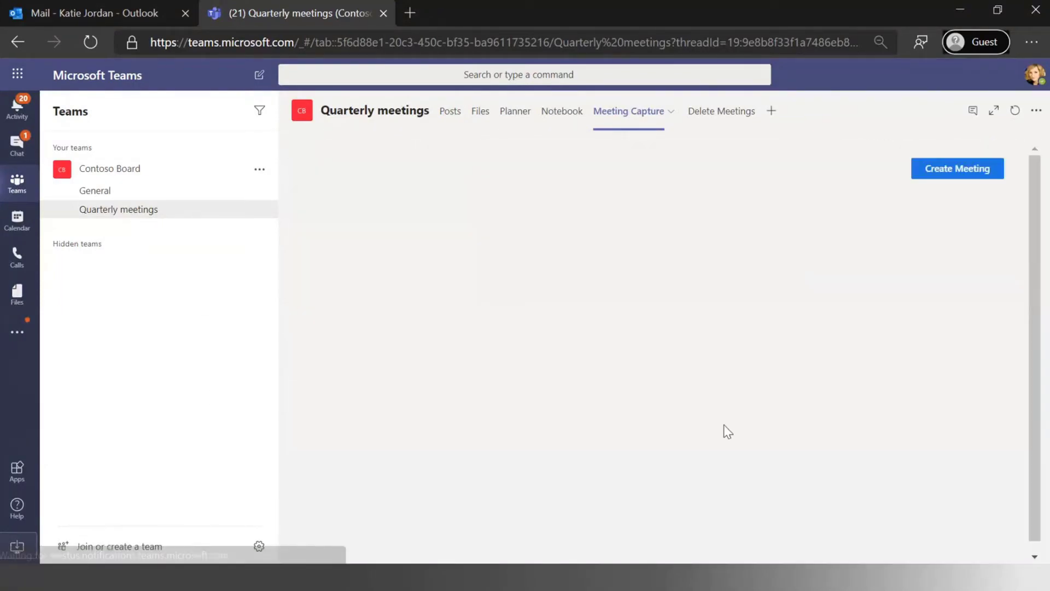
- Switch to Outlook and view the Community Call for Feb event's details in the January 2020 calendar
click(77, 14)
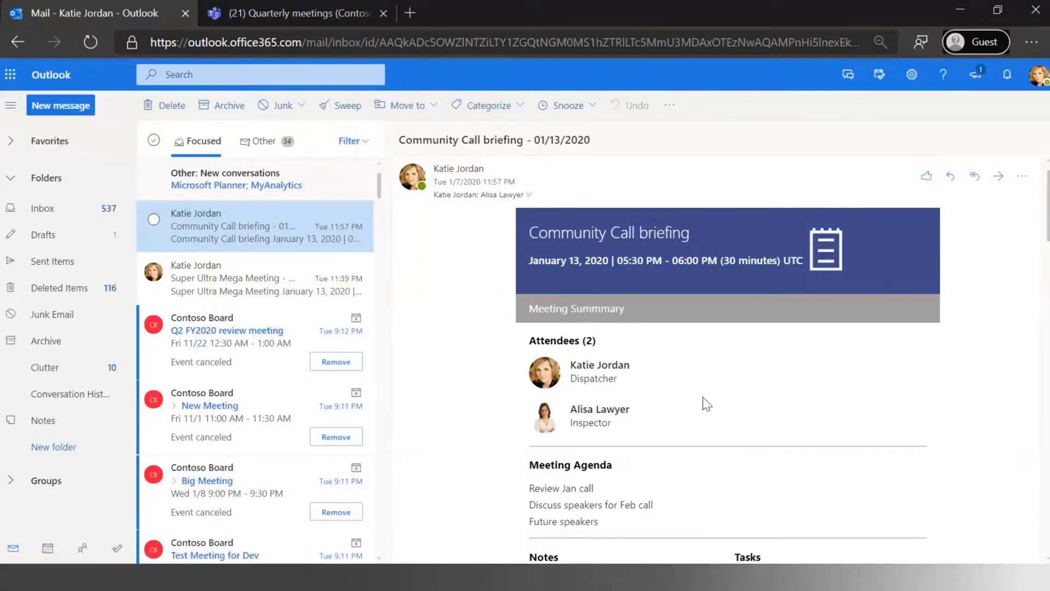
scroll(688, 366, down, 2)
scroll(688, 366, down, 2)
scroll(566, 341, up, 5)
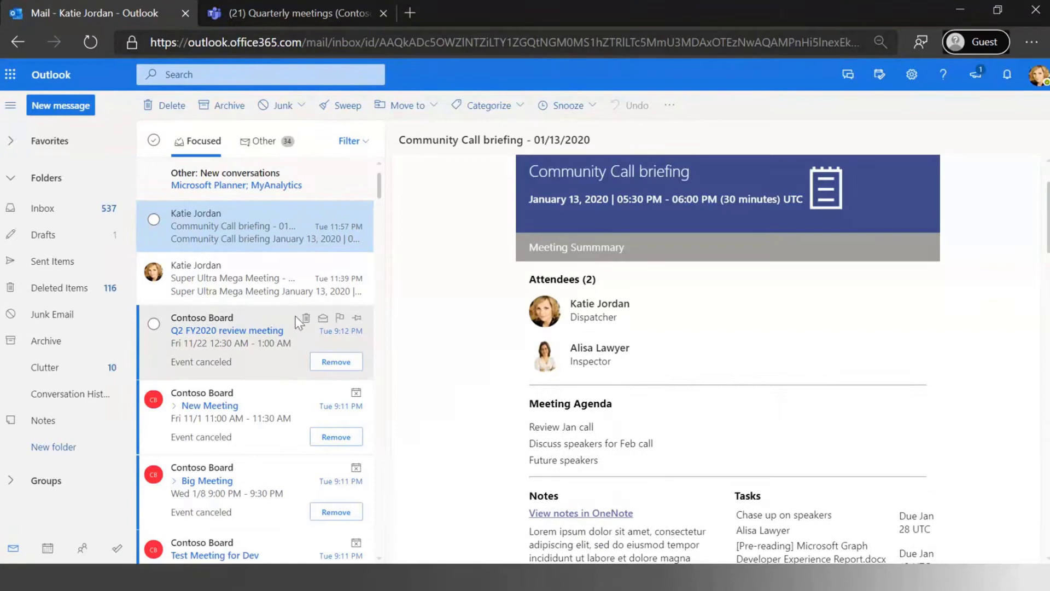
click(47, 548)
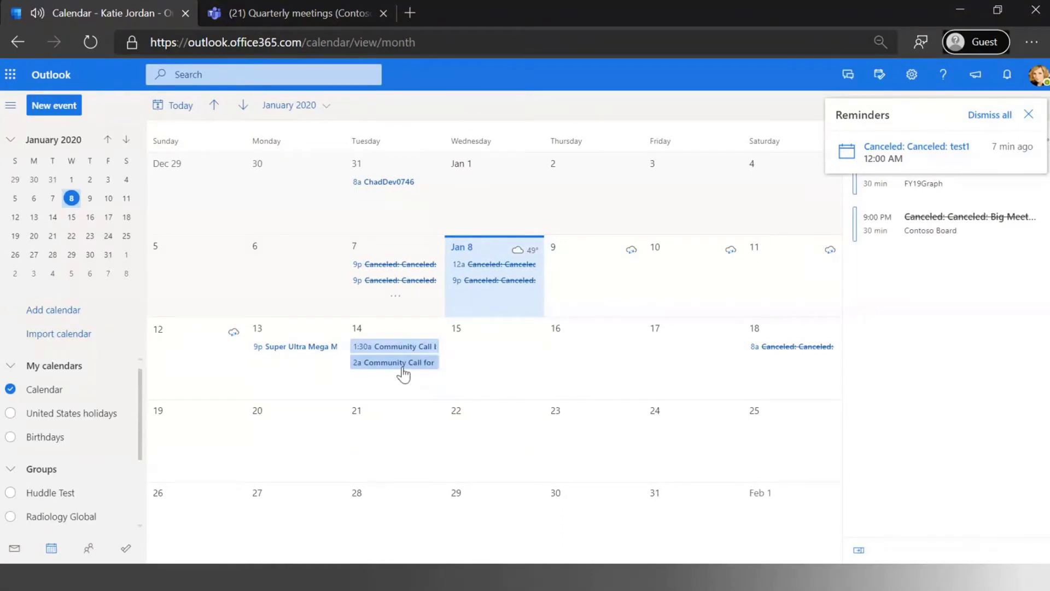
click(408, 362)
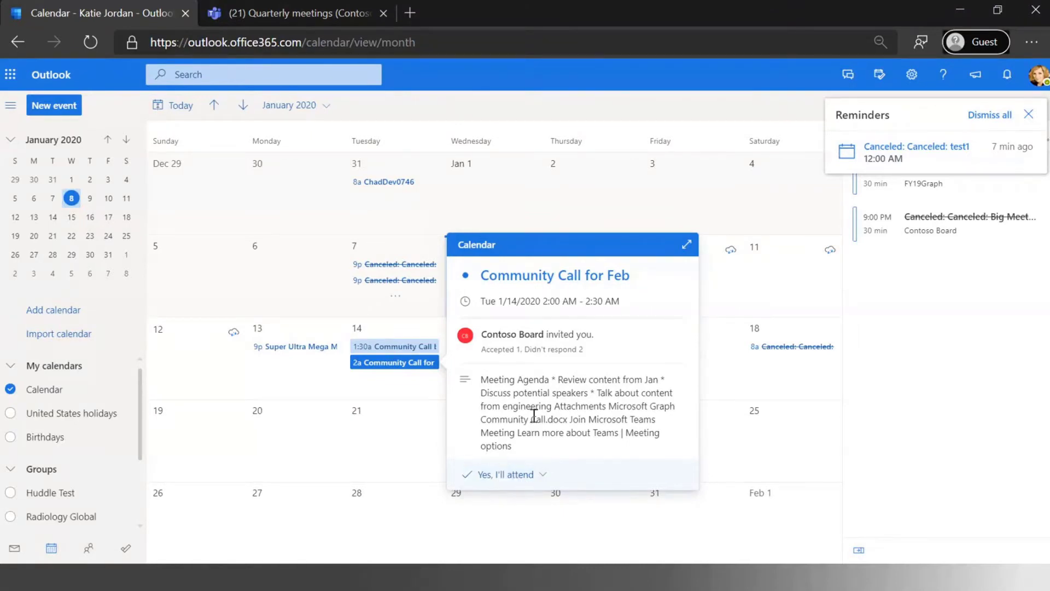
- Return to Microsoft Teams, launch the Community Call for Feb meeting and check its attendees' responses
click(290, 11)
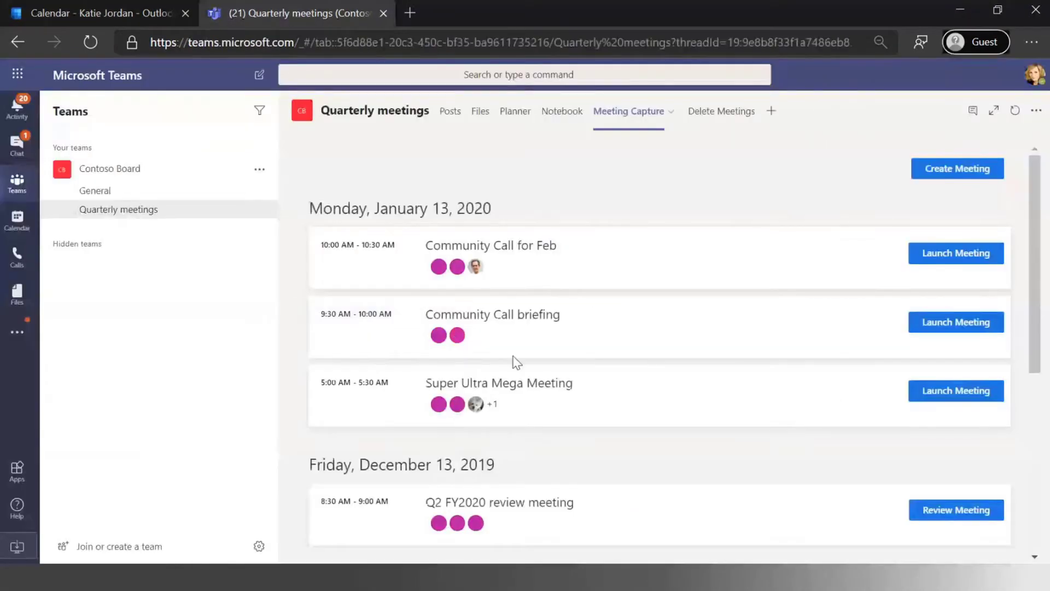
click(913, 258)
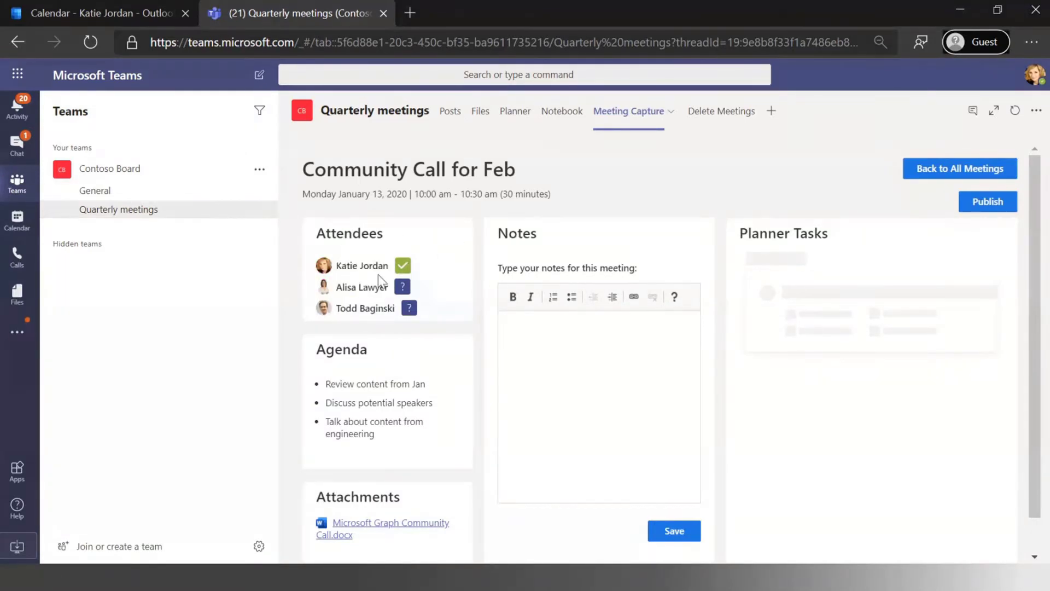
triple_click(384, 285)
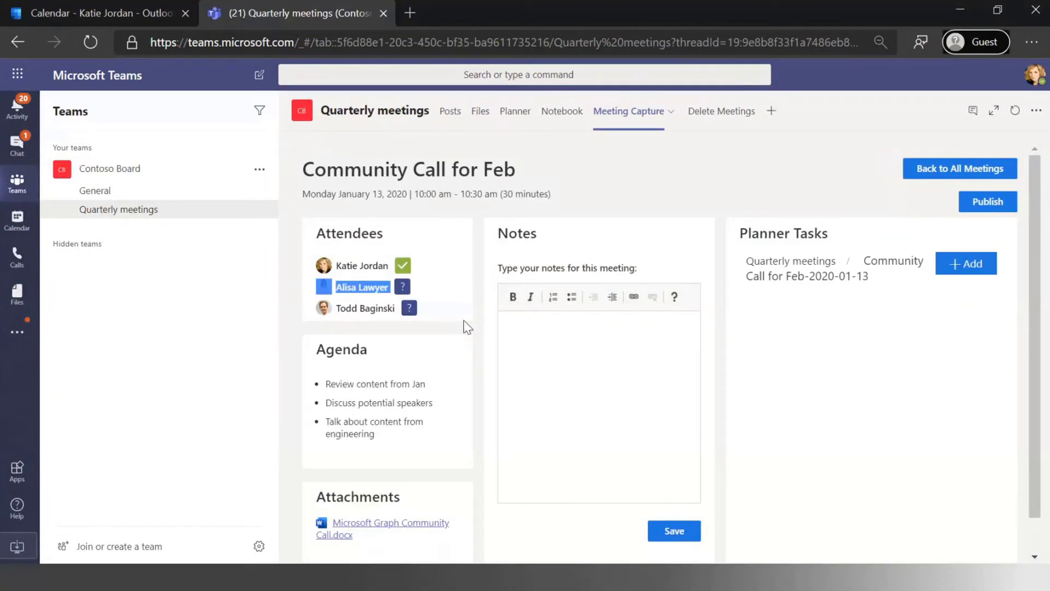
- Check the last attendee's response and review the agenda of the launched Community Call for Feb meeting
triple_click(337, 314)
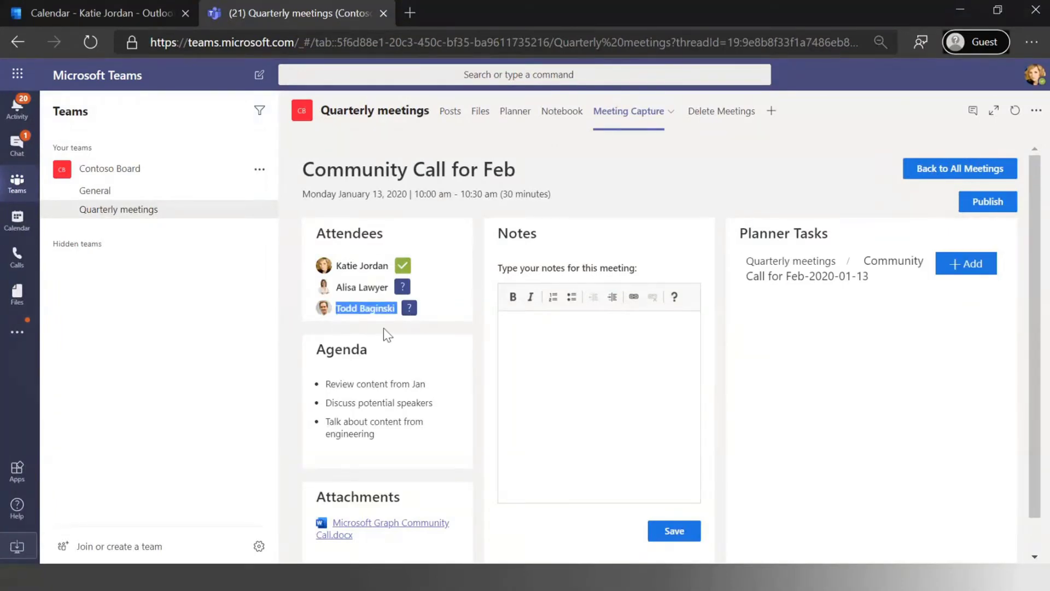
click(440, 315)
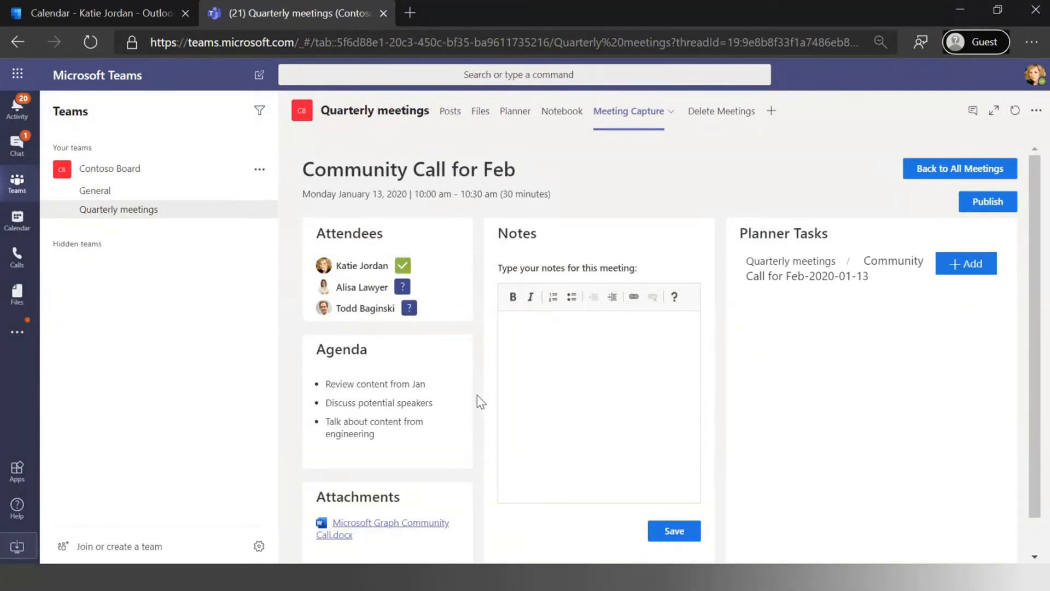
scroll(480, 401, down, 1)
drag(323, 346, 408, 398)
click(399, 410)
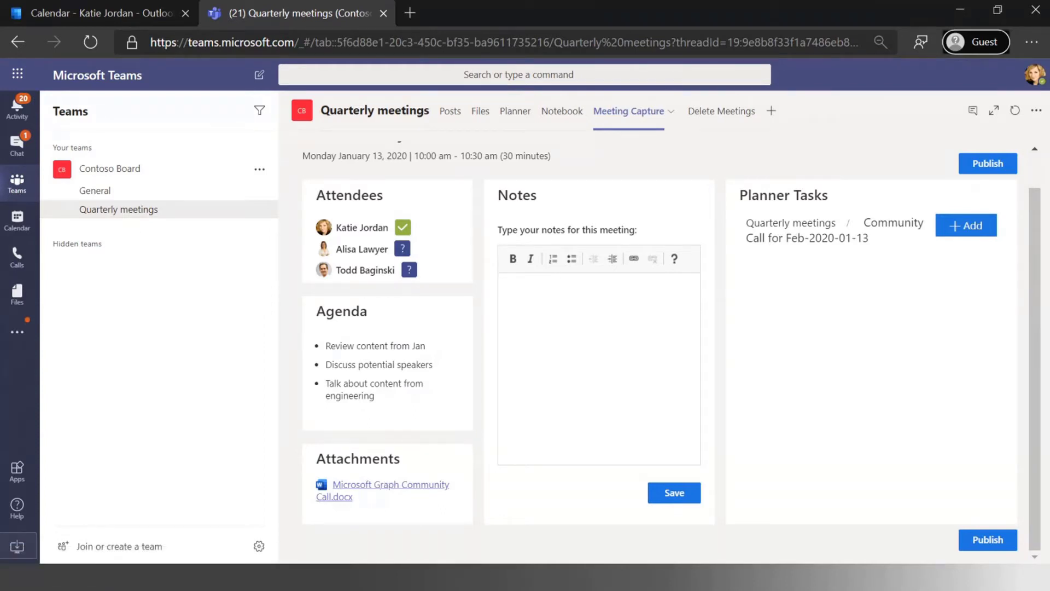
- Paste the lorem ipsum text as the meeting notes, save them and dismiss the confirmation
click(649, 387)
key(ctrl+v)
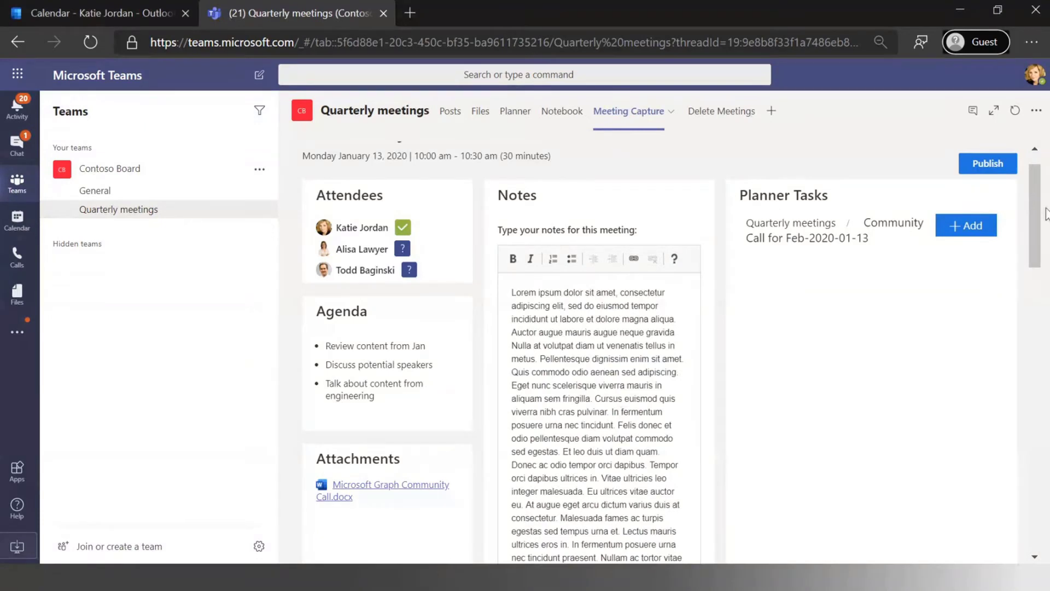
drag(1042, 207, 581, 537)
click(673, 494)
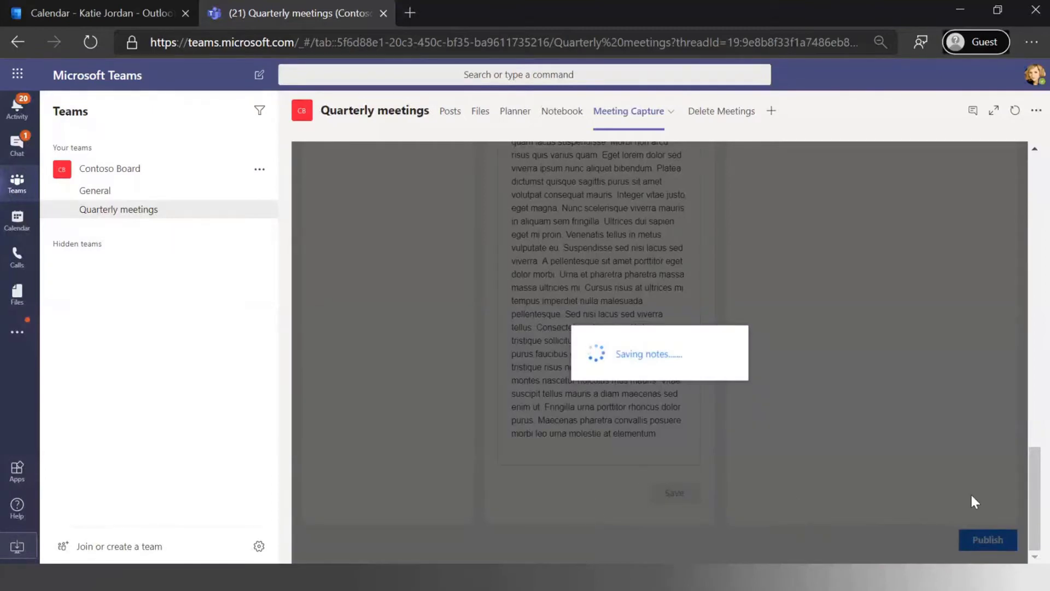
click(786, 387)
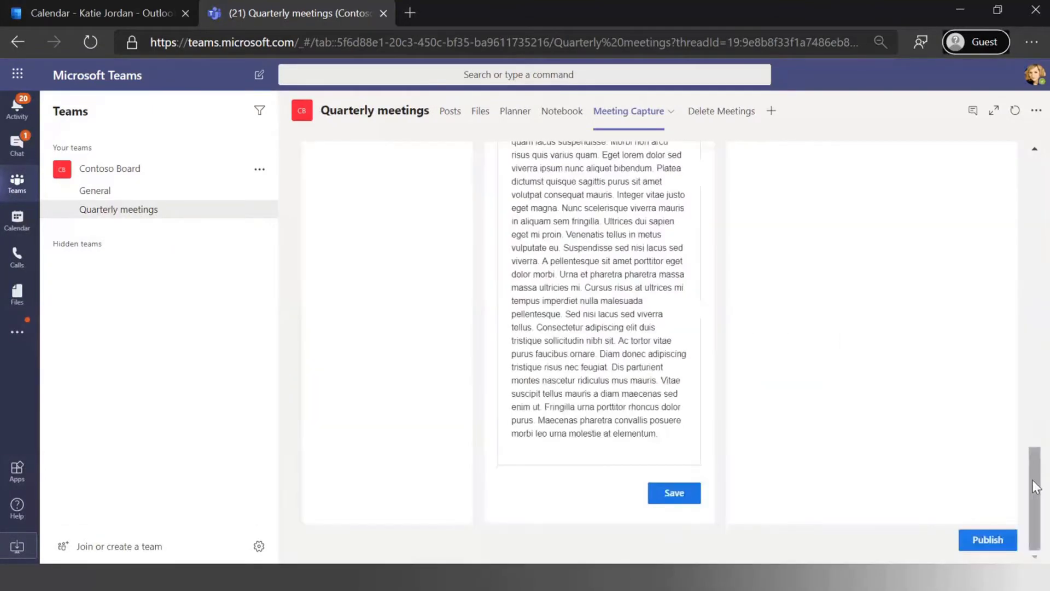
- Start a new Planner task for the meeting titled "Catch up with new speakers for Mar"
drag(1036, 498, 989, 148)
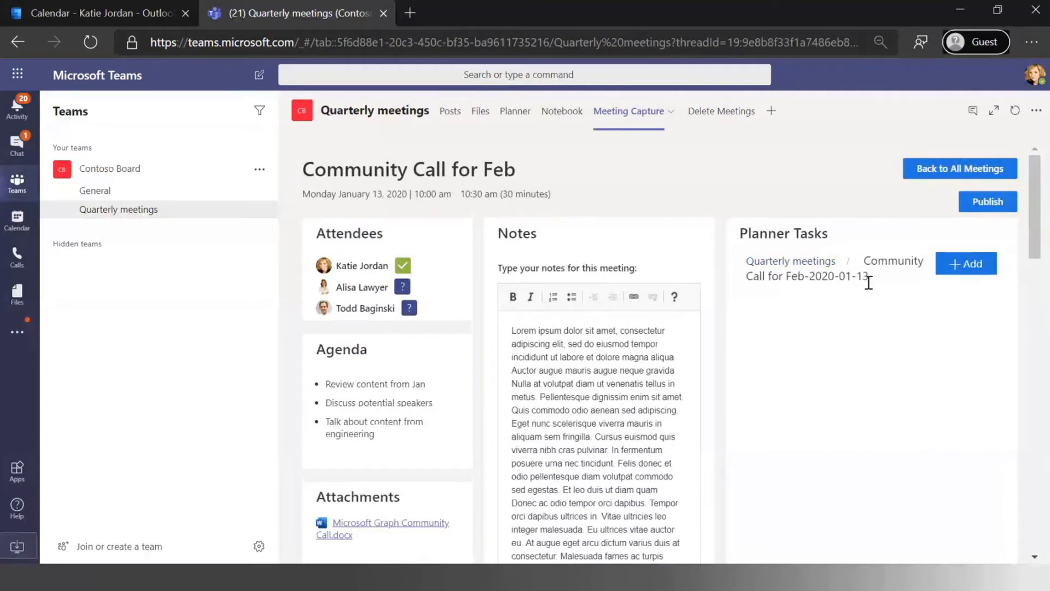
click(965, 263)
click(811, 304)
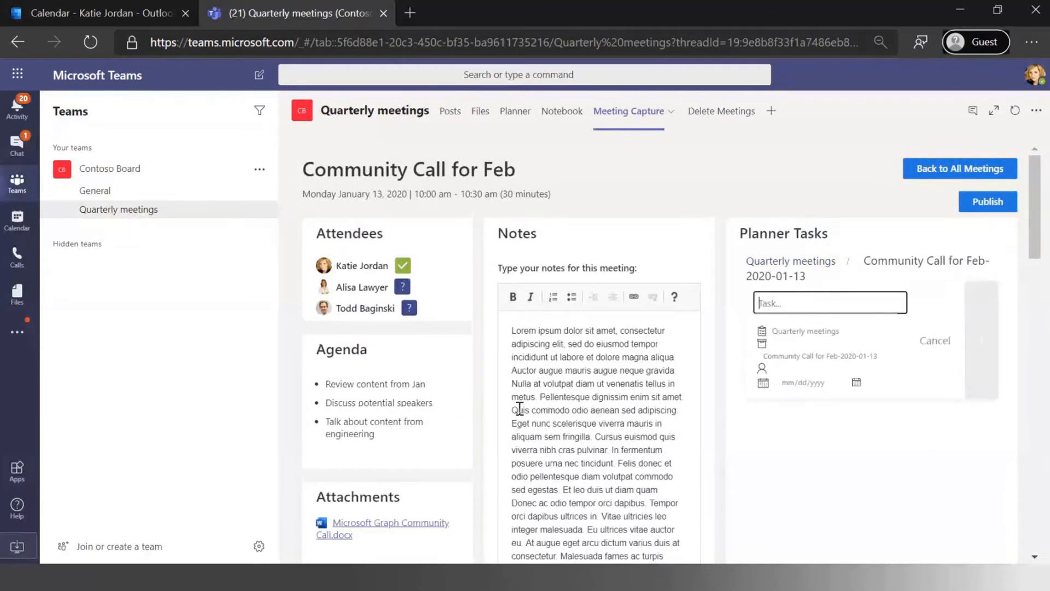
text(Catch up wi)
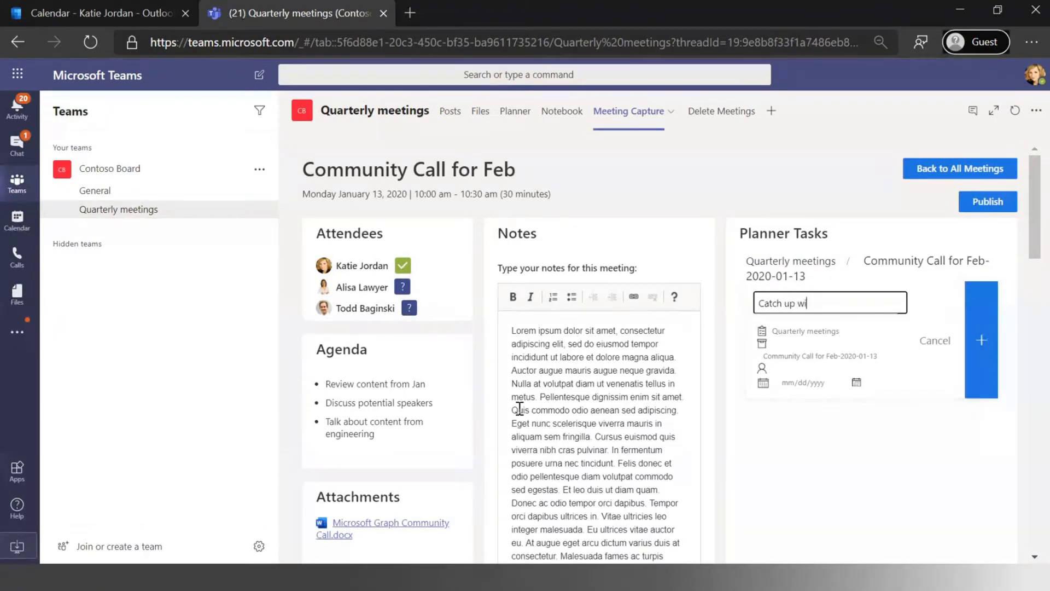
text(th new speakers for Ma)
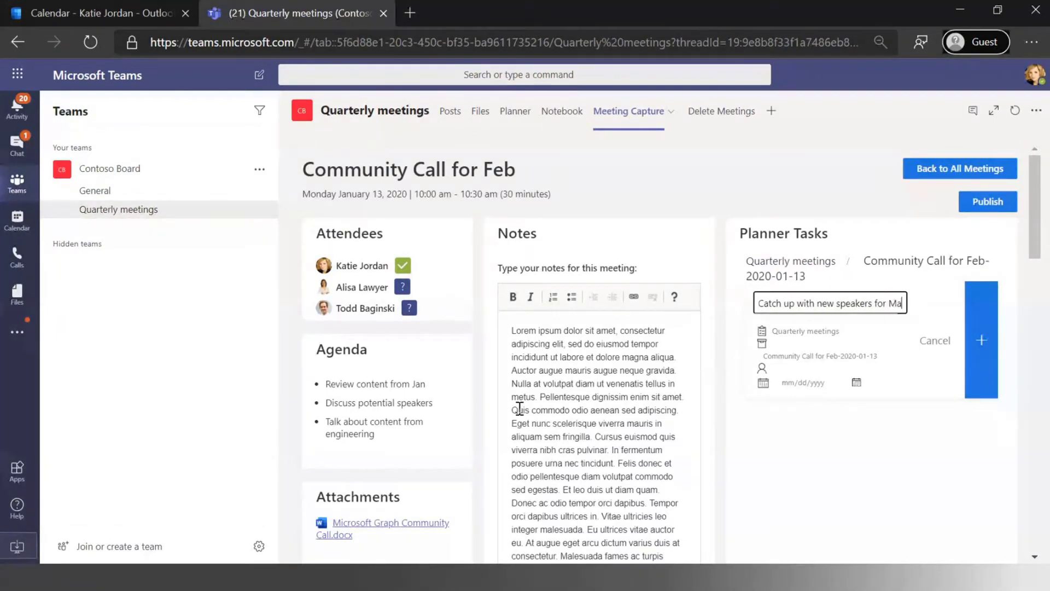
- Assign the new Planner task to the second meeting attendee
click(763, 367)
text(a)
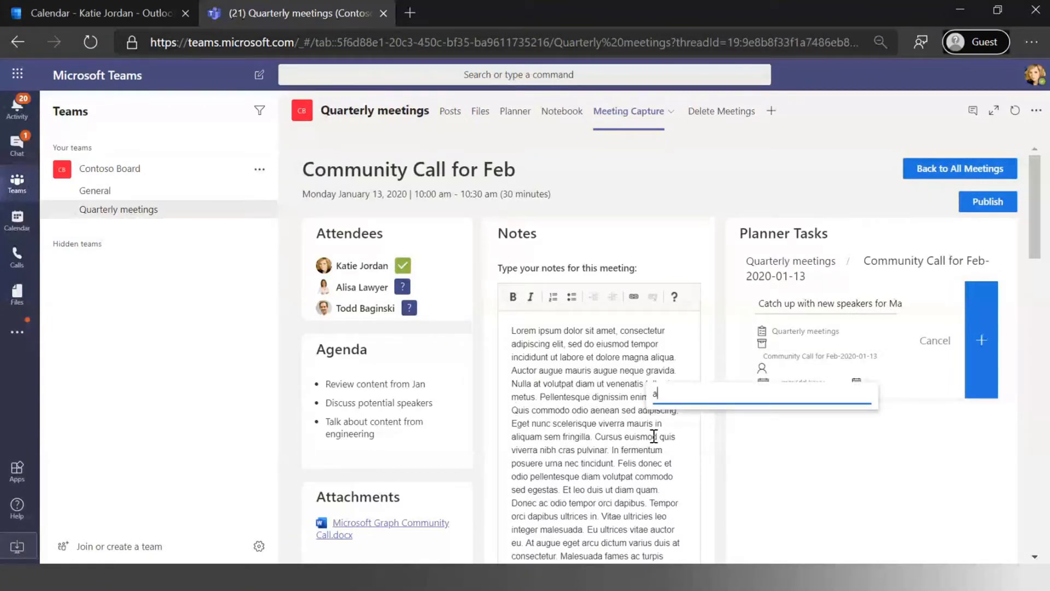
text(lis)
key(Return)
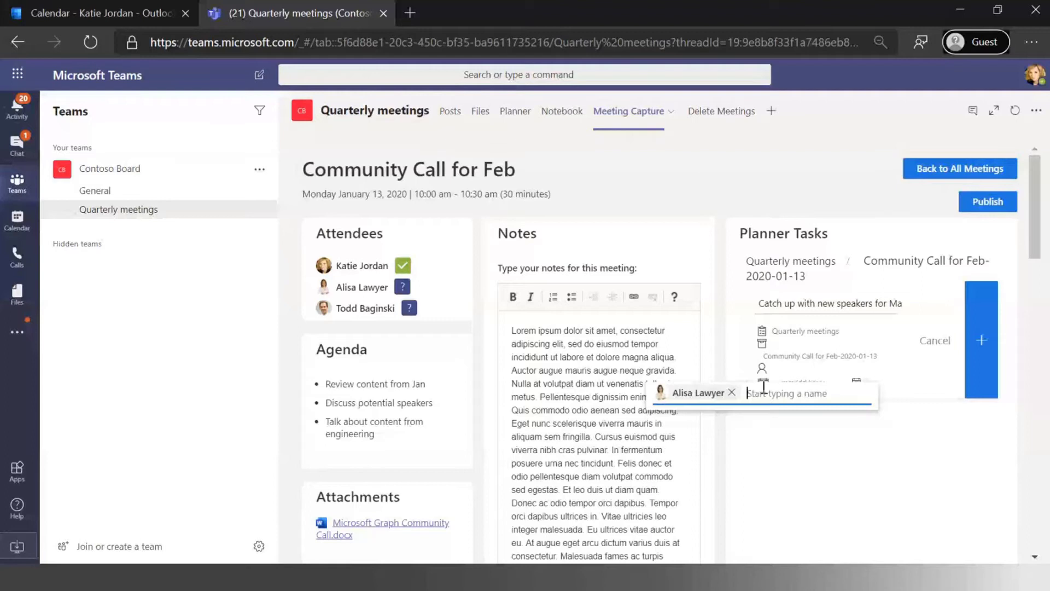
click(858, 403)
- Set the task's due date to 01/20/2020 and add it to the meeting's Planner tasks
click(859, 396)
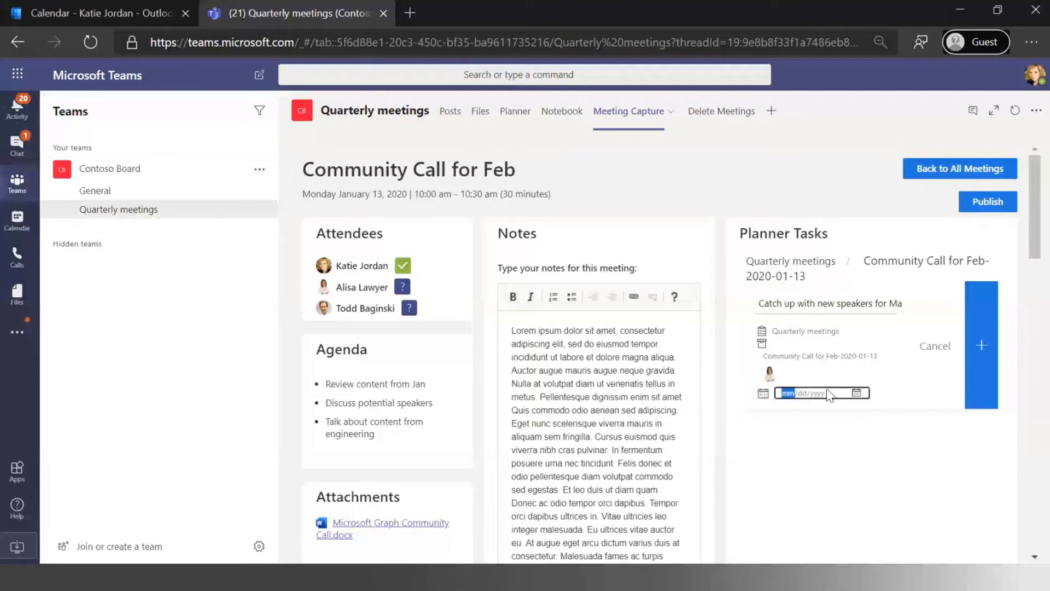
click(857, 394)
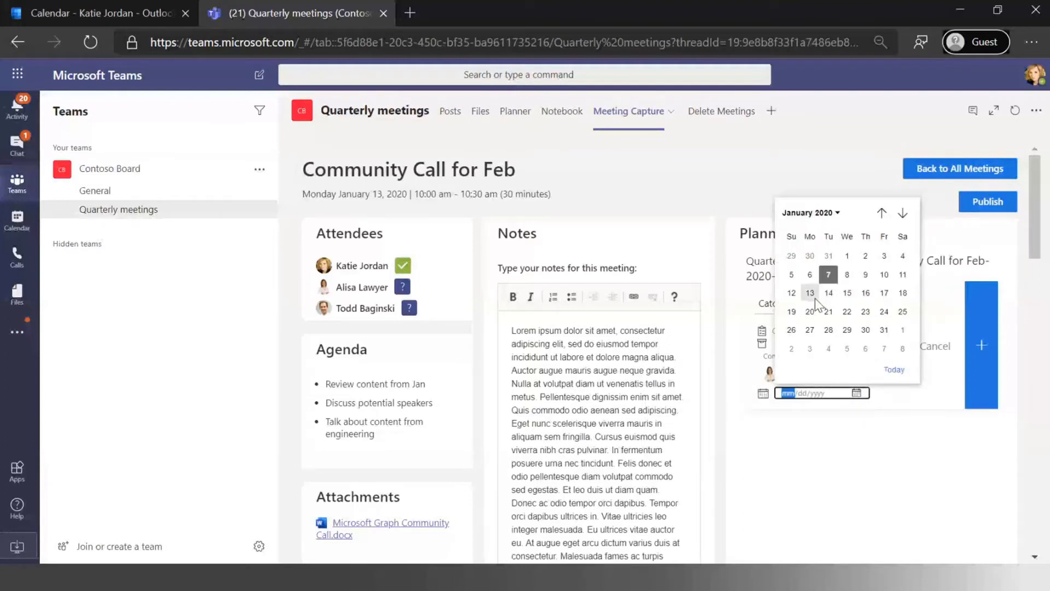
click(810, 311)
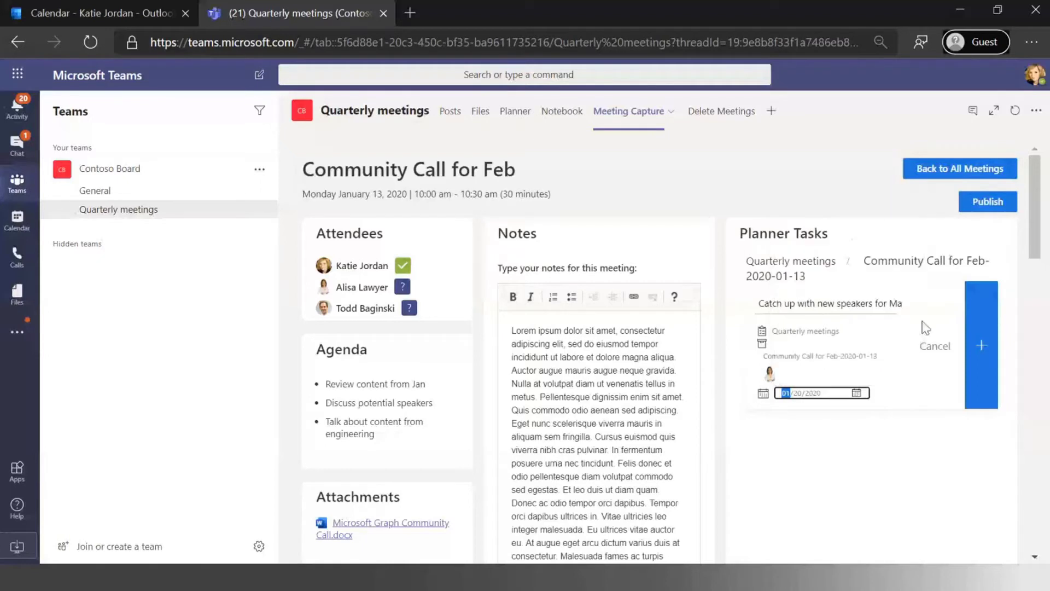
click(979, 340)
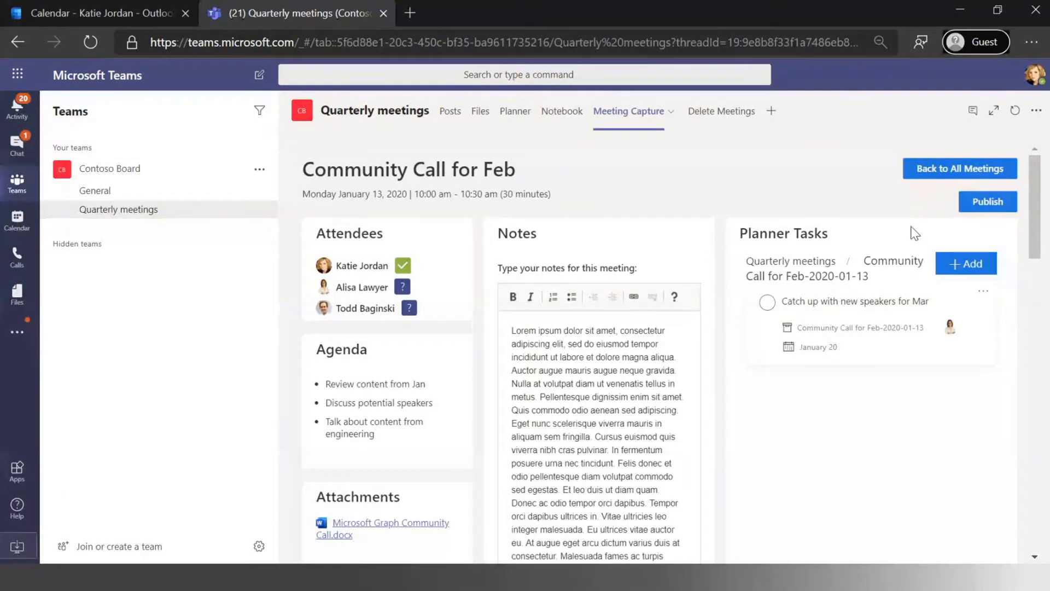
- Publish the meeting, dismissing the confirmation, and look through the list of all meetings
click(999, 203)
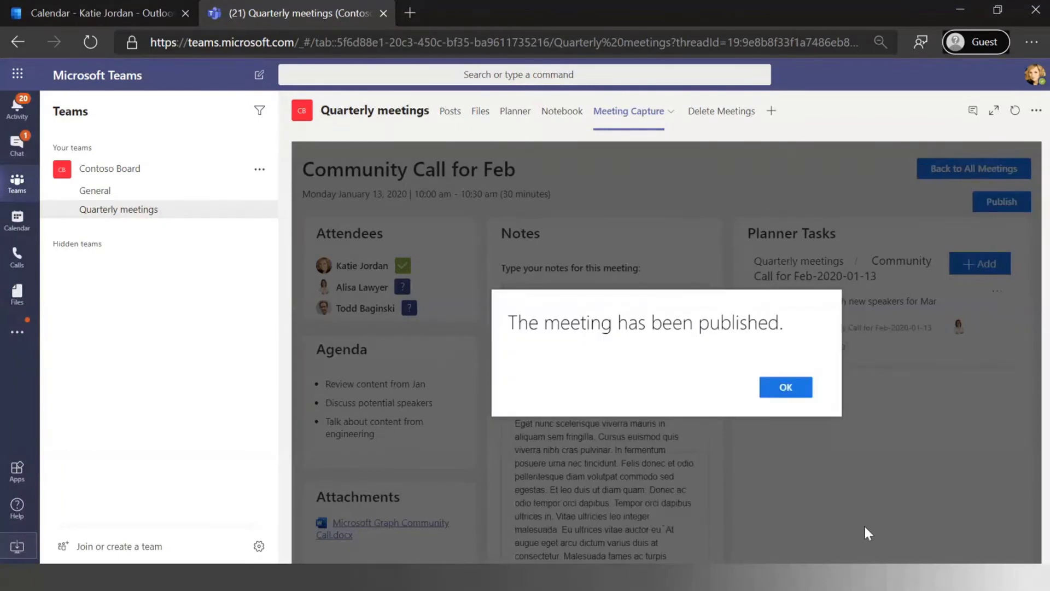
click(787, 389)
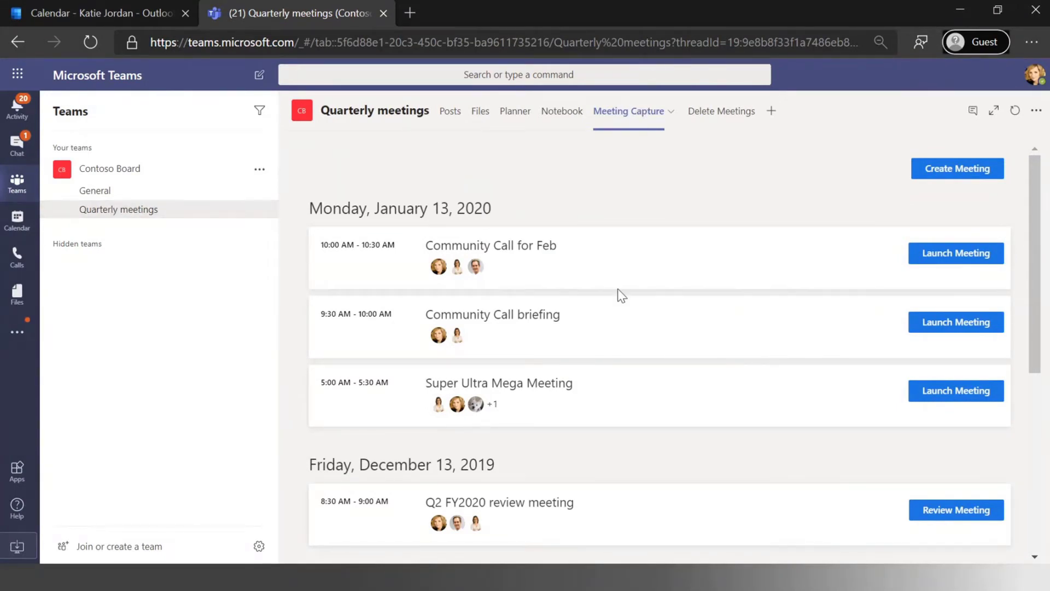
scroll(619, 295, down, 2)
scroll(613, 328, down, 3)
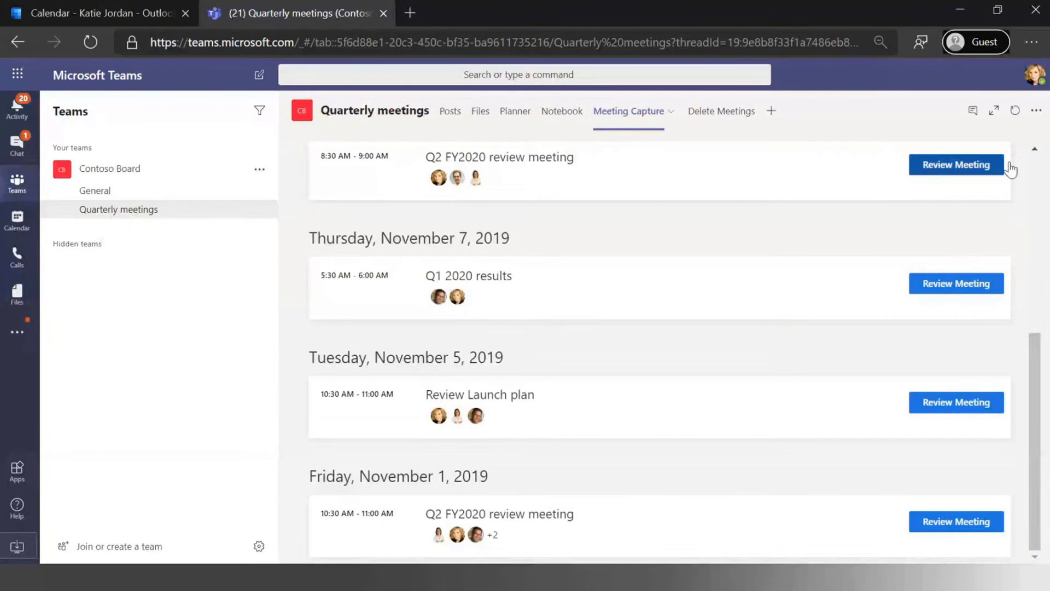
scroll(751, 433, up, 5)
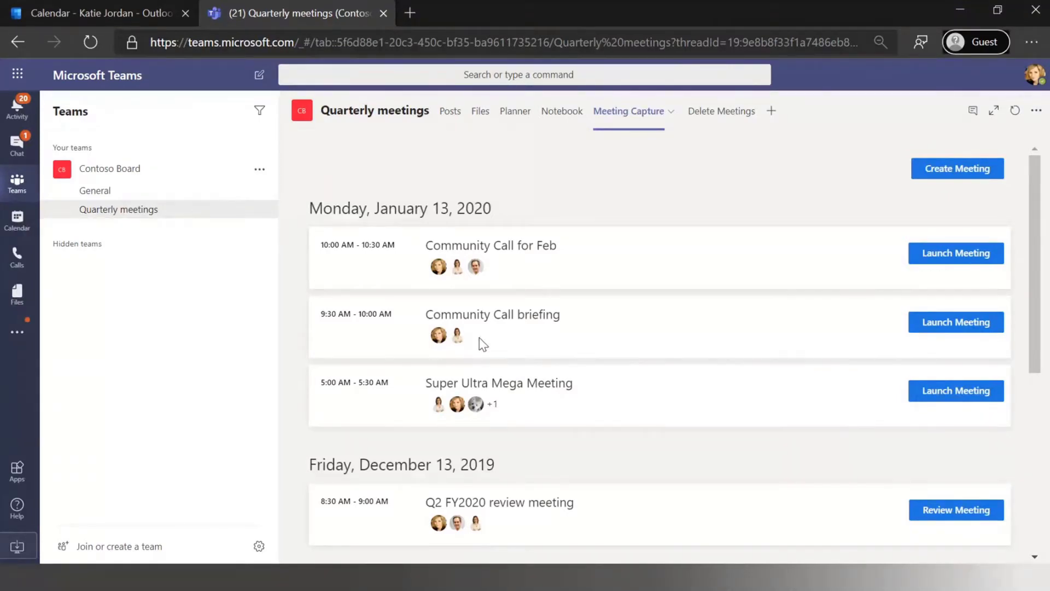
- Switch to Outlook, open the Community Call for Feb summary email in the inbox and dismiss all reminders
click(139, 9)
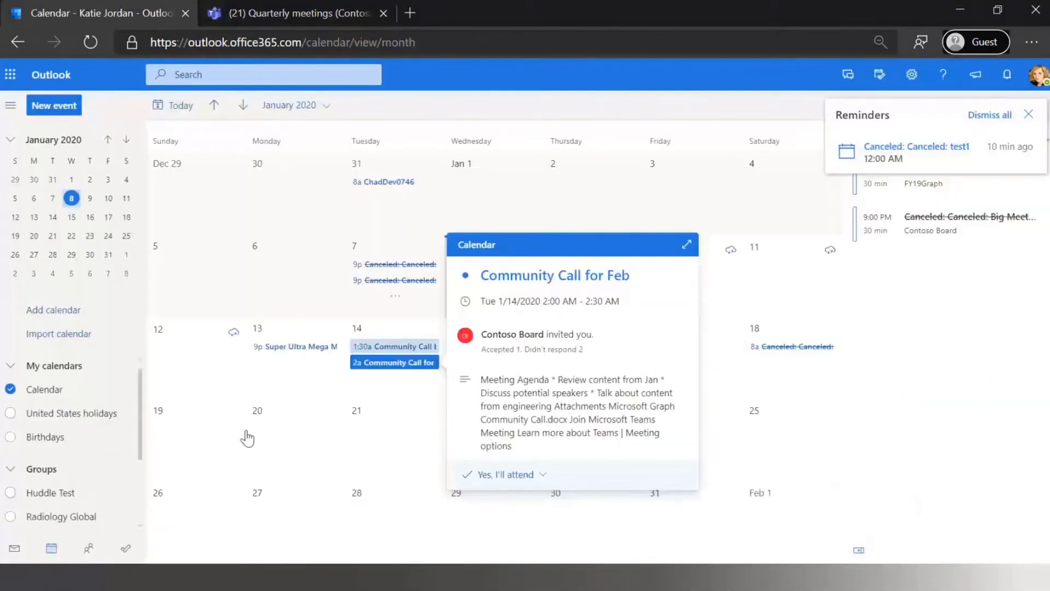
click(14, 548)
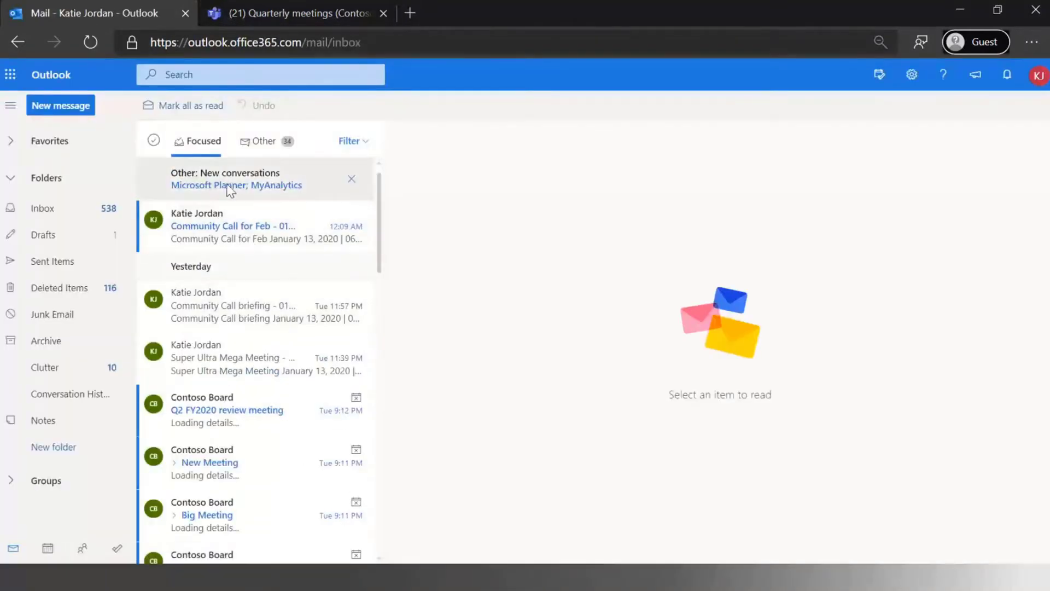
click(243, 241)
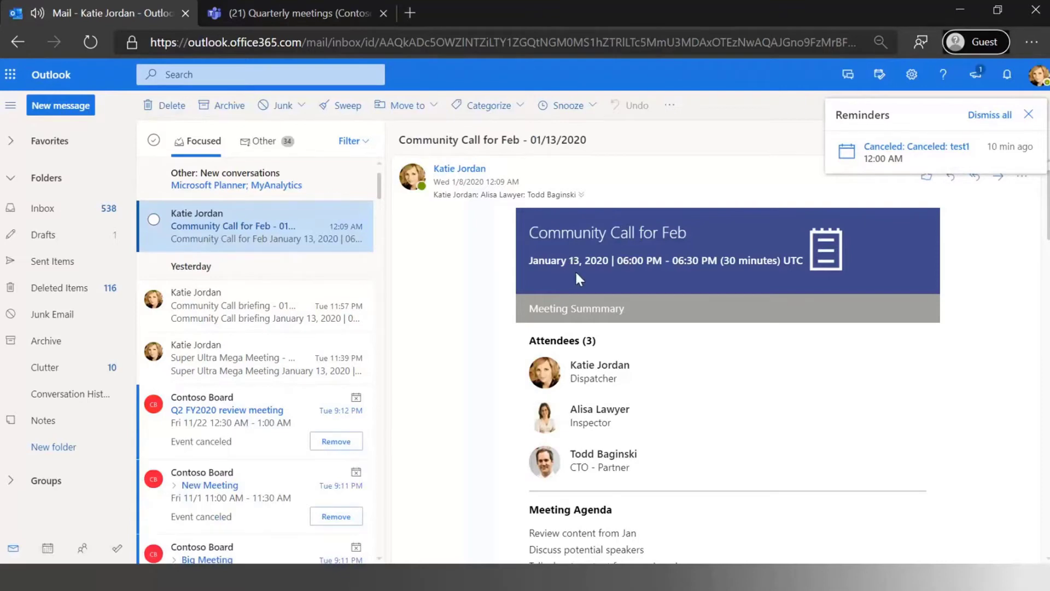
click(990, 115)
- Review the attendees, agenda, notes and tasks with their due dates in the meeting summary email
scroll(677, 340, down, 2)
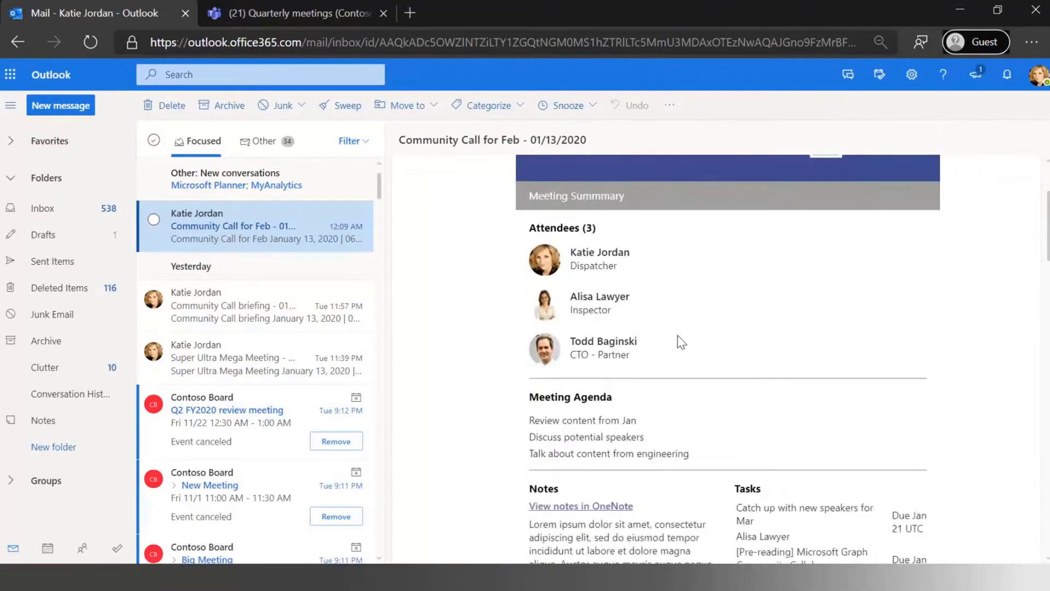
drag(569, 240, 659, 356)
click(658, 356)
scroll(733, 372, down, 5)
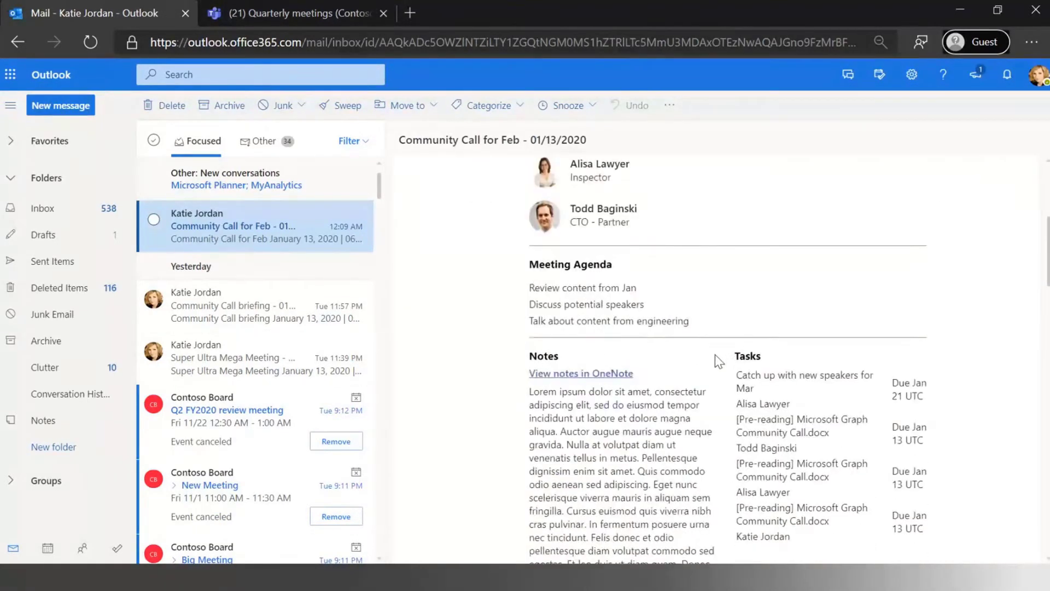
drag(617, 277, 610, 446)
scroll(636, 430, down, 3)
scroll(636, 430, down, 5)
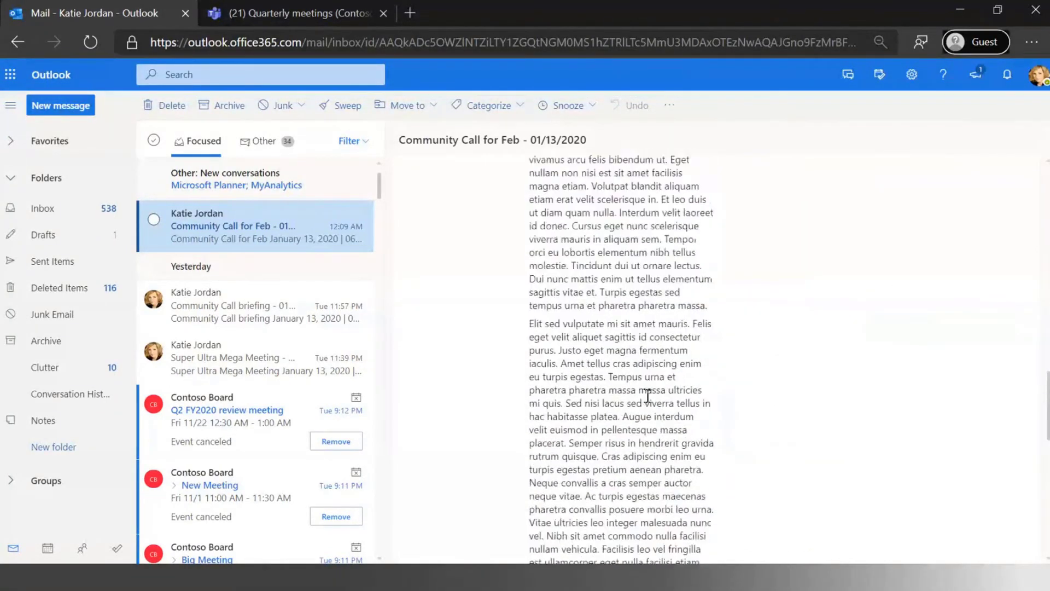
scroll(681, 386, up, 10)
drag(740, 307, 875, 484)
click(842, 506)
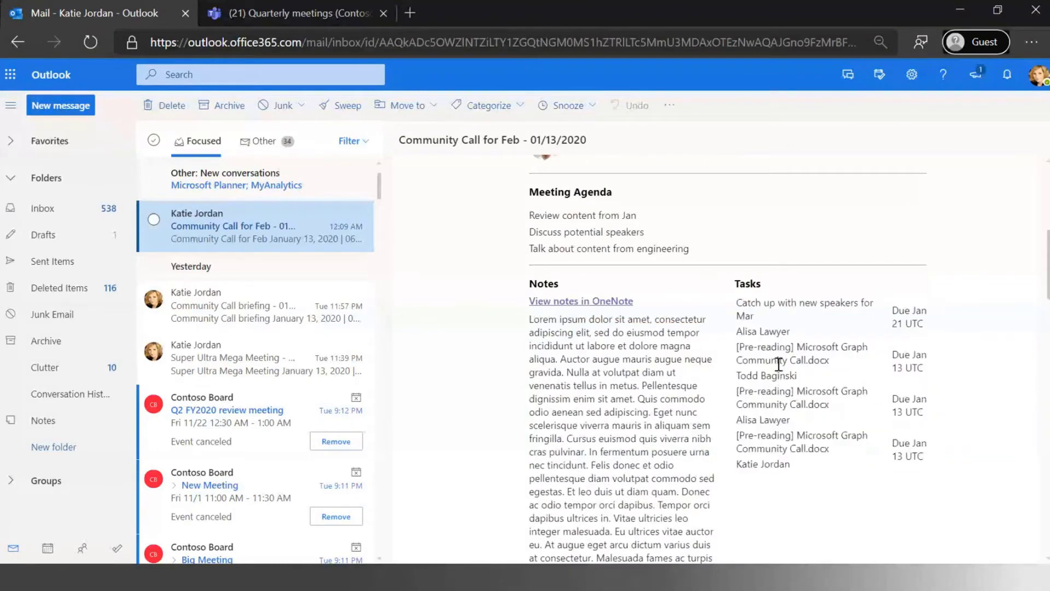
drag(751, 358, 817, 462)
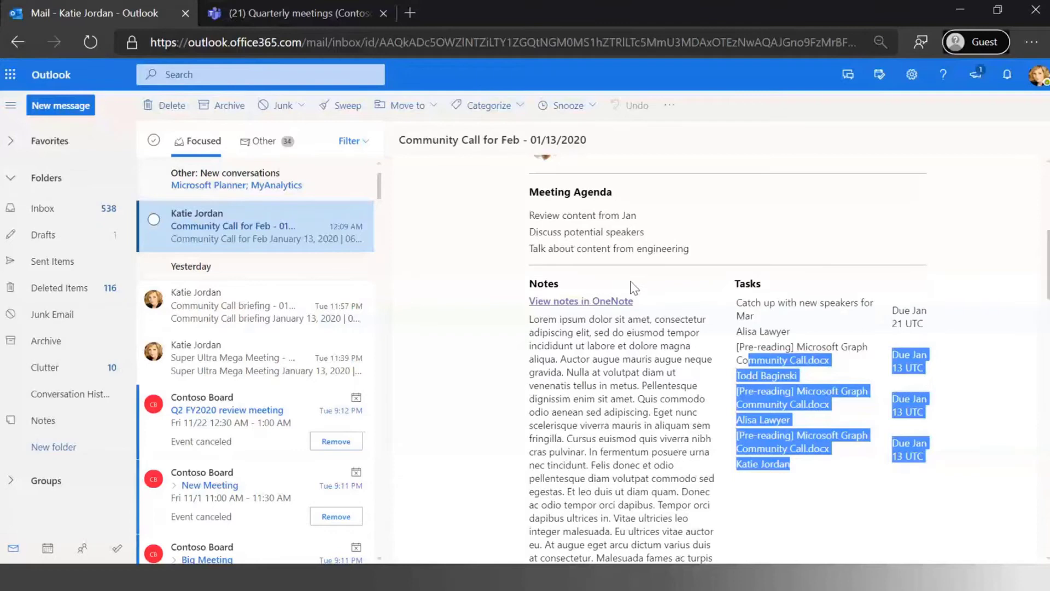
- Open the meeting's notes in OneNote from the summary email and compare them with the meeting list in Teams
scroll(651, 280, up, 2)
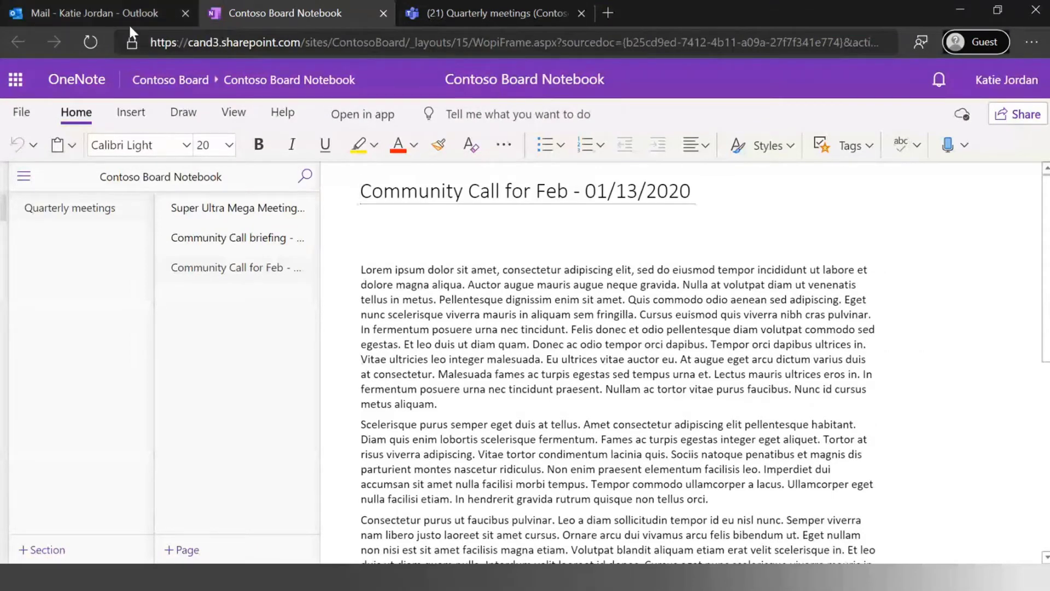
click(466, 5)
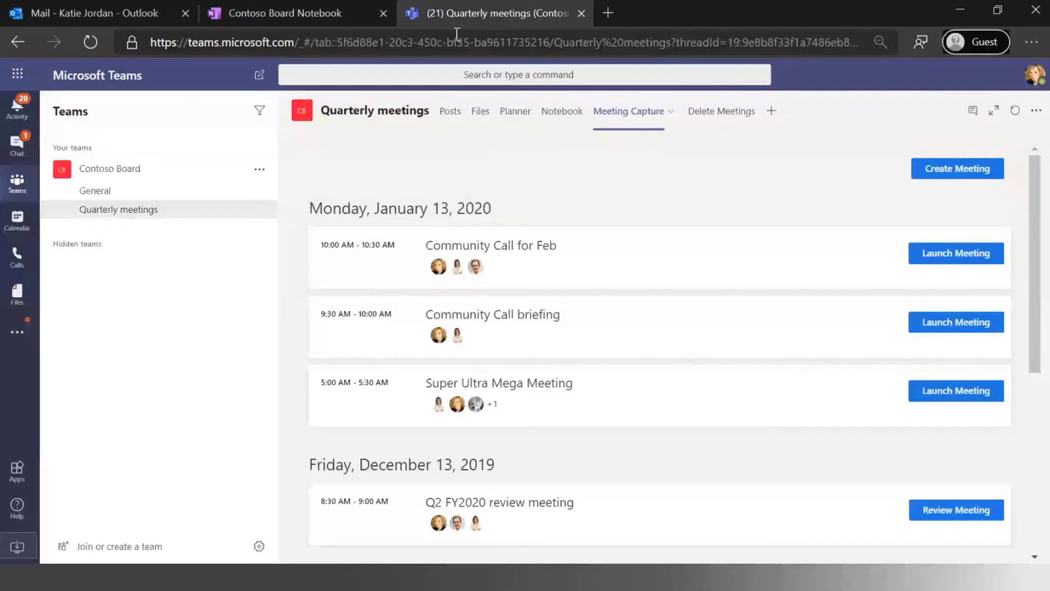
click(967, 253)
click(340, 16)
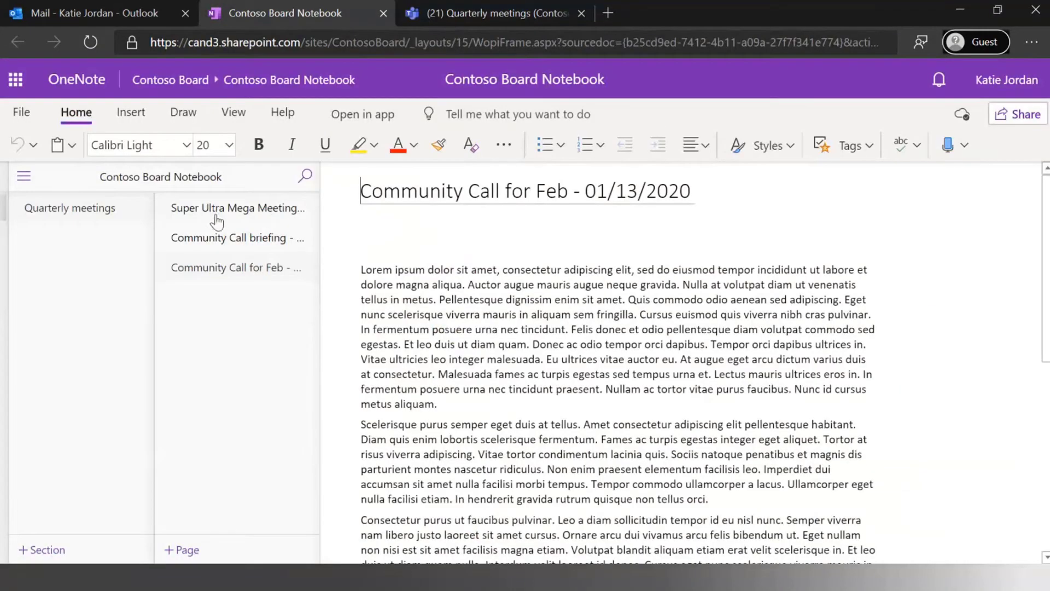
- View the Super Ultra Mega Meeting and Community Call briefing pages in OneNote, checking them against the Quarterly meetings channel in Teams
click(217, 208)
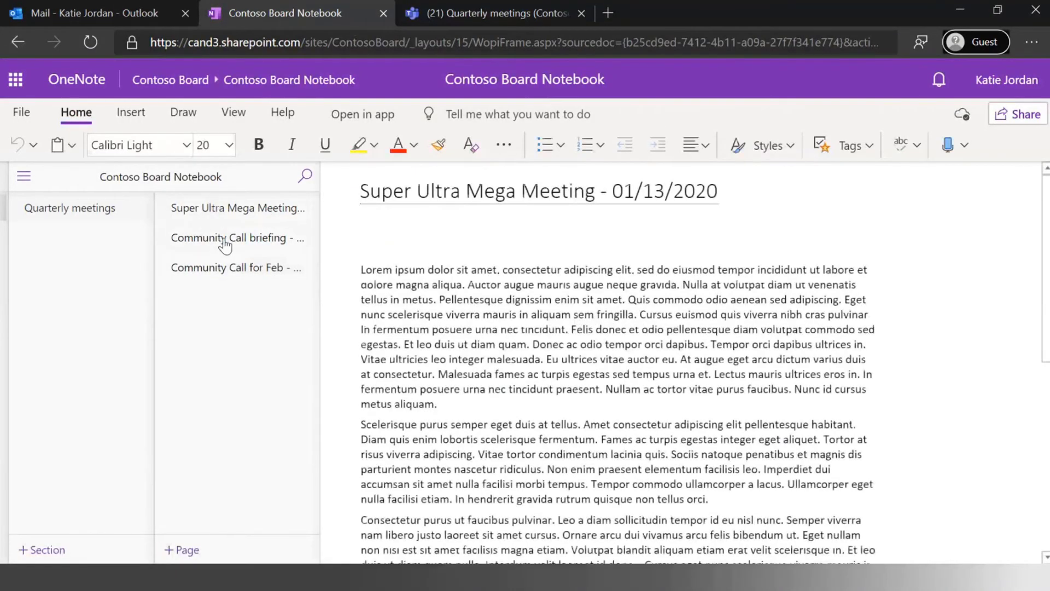
click(224, 238)
scroll(461, 254, down, 2)
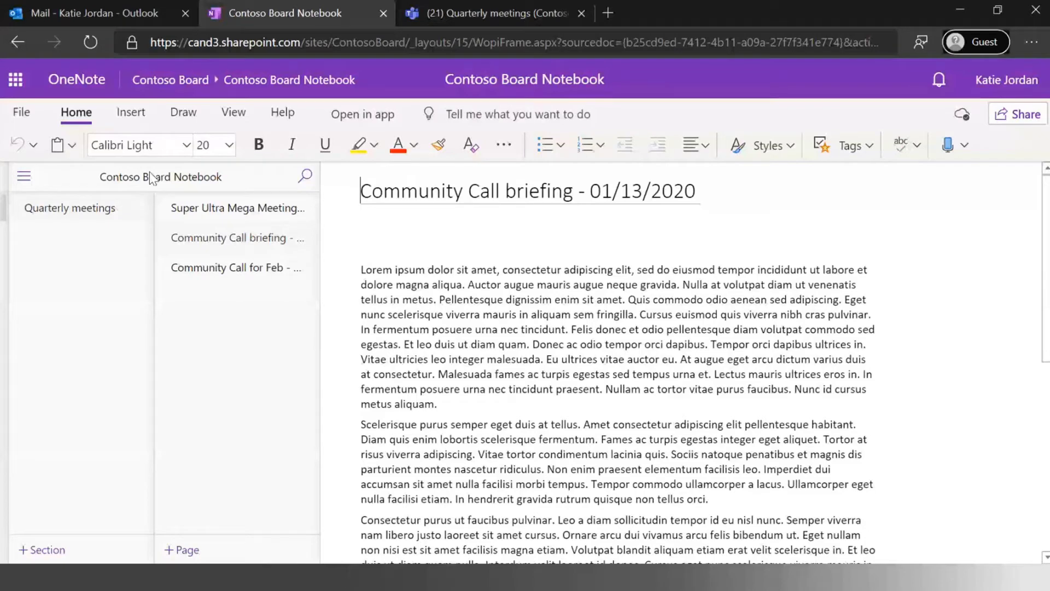
click(519, 16)
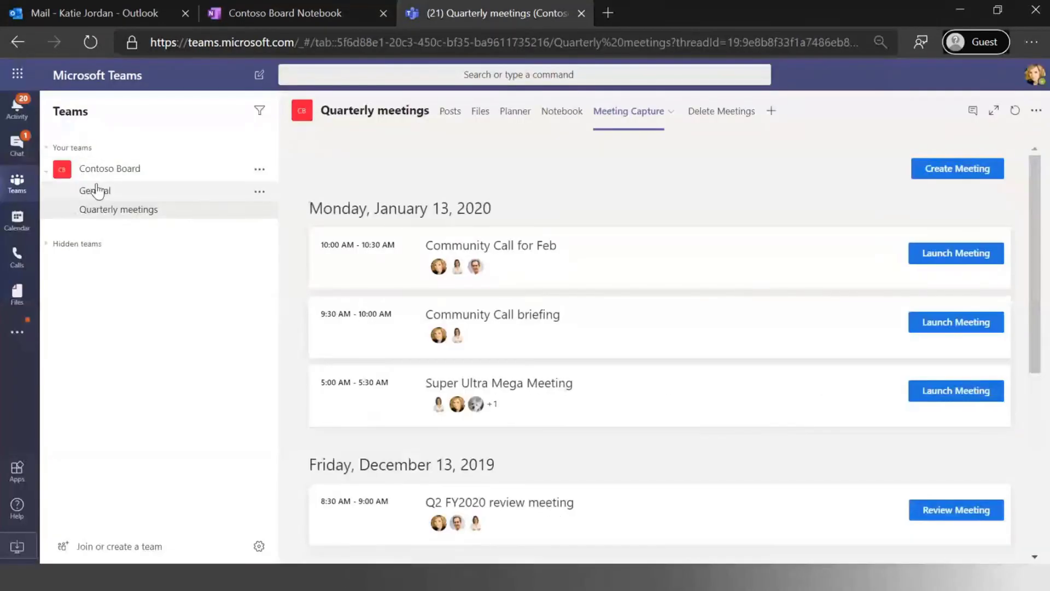
click(255, 19)
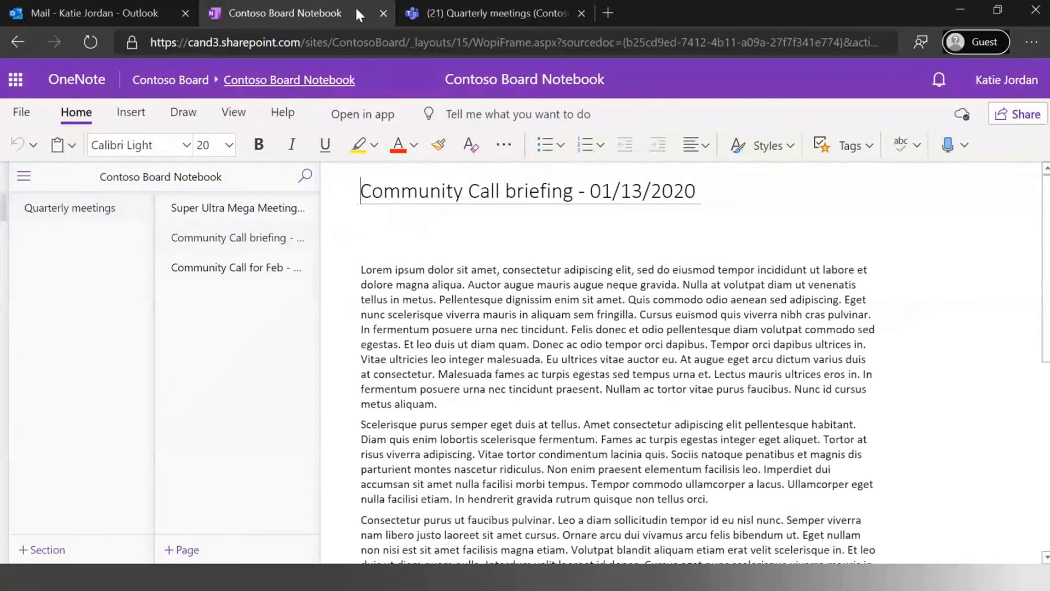
- Compare the OneNote notebook's pages with the channel's meeting list in Teams and launch the Community Call for Feb meeting
click(460, 8)
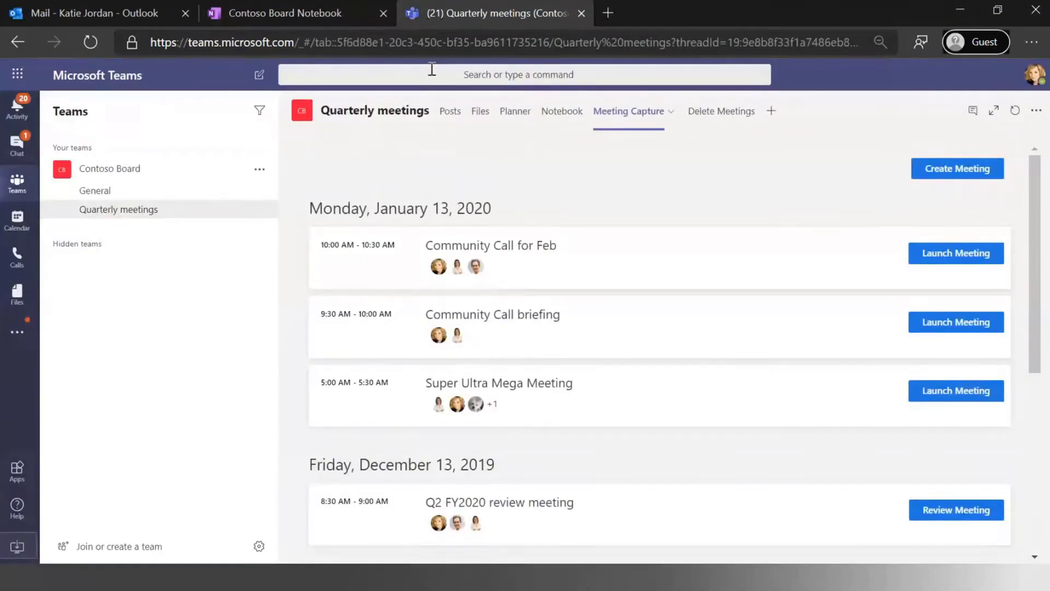
click(241, 15)
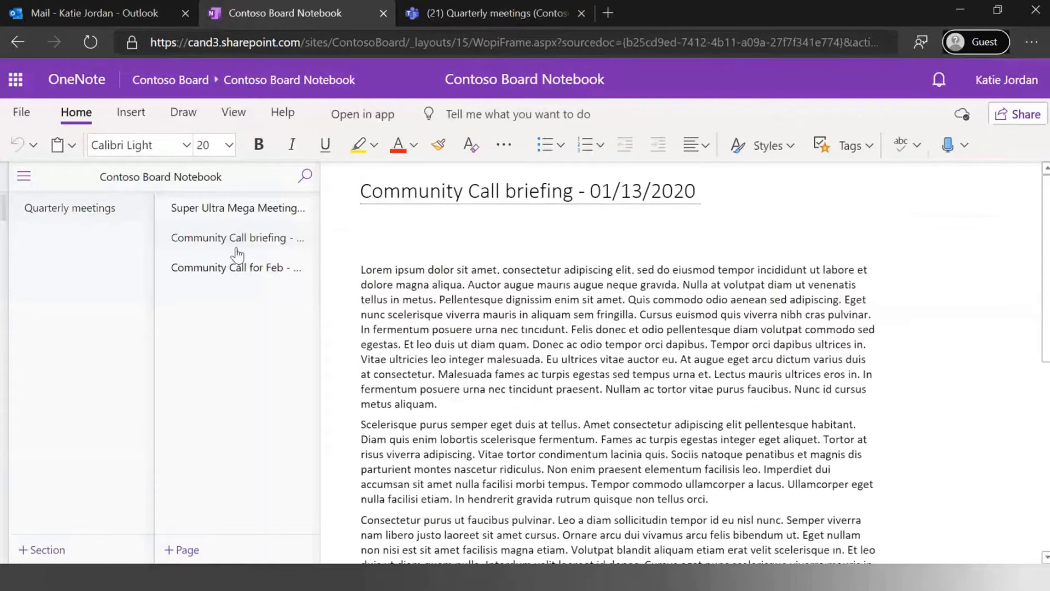
click(467, 9)
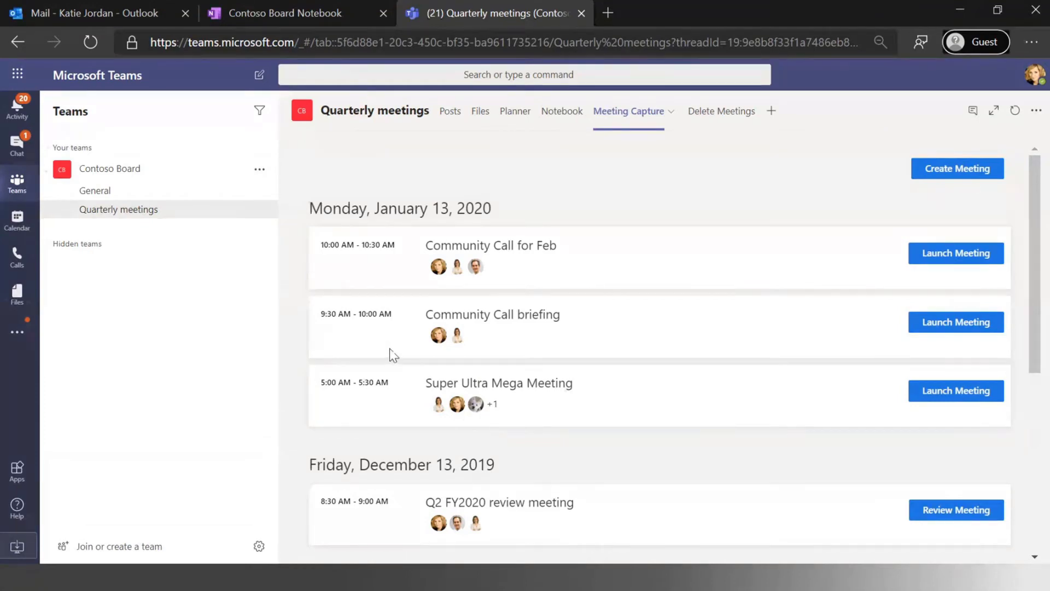
click(993, 254)
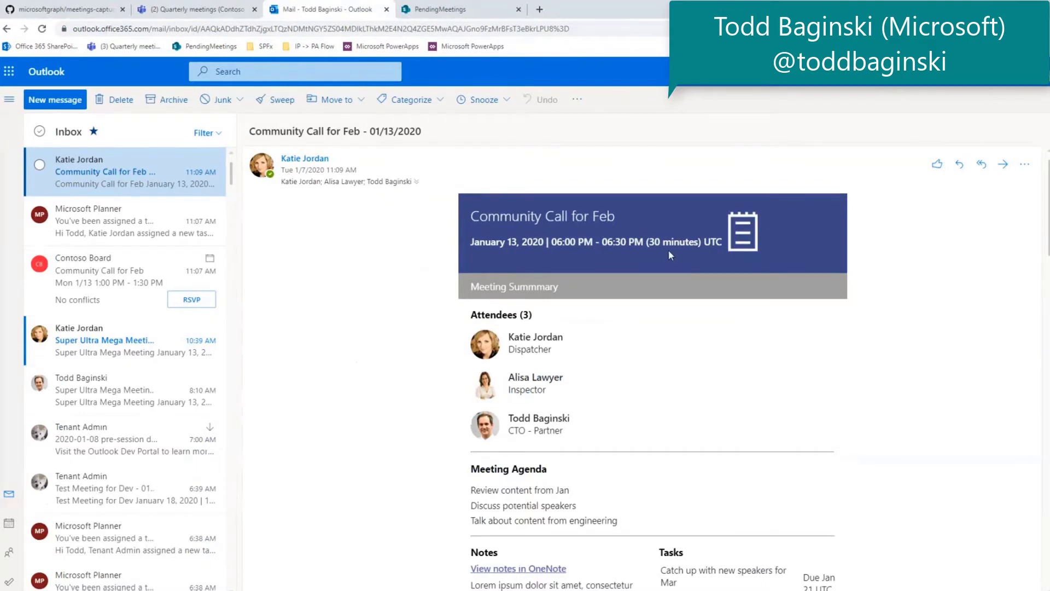
- Switch to the PendingMeetings page in SharePoint, inspect the web part's Team Id and Channel Id fields, and stop editing the page
click(462, 11)
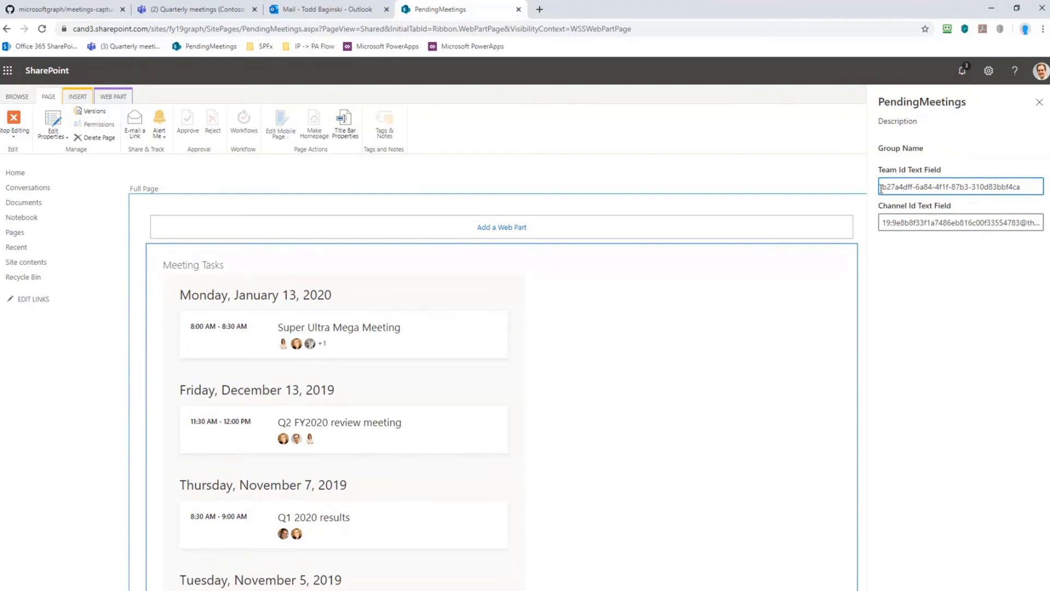
drag(881, 188, 1042, 188)
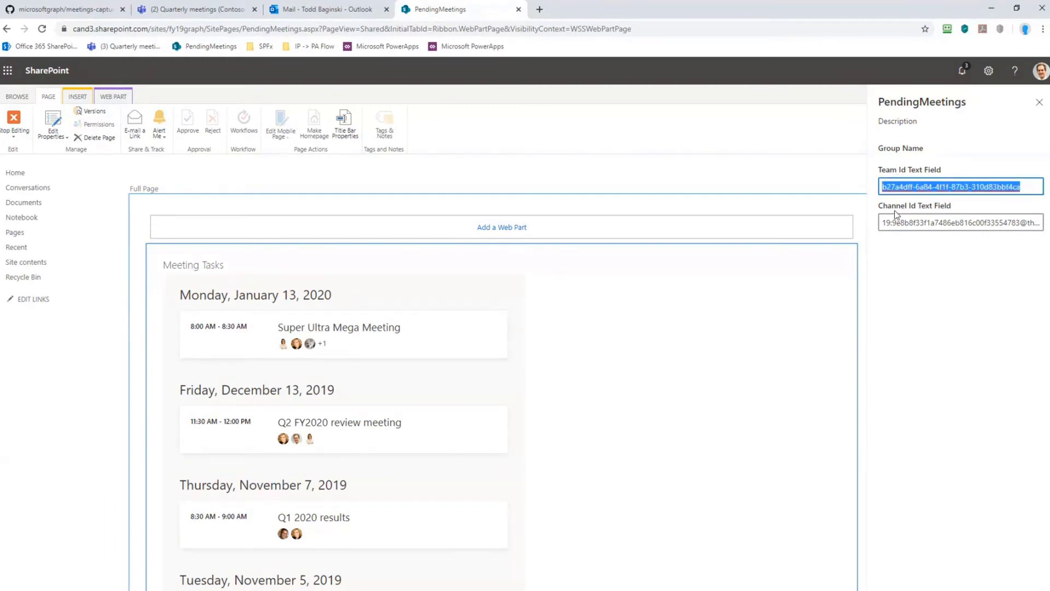
drag(884, 222, 1039, 224)
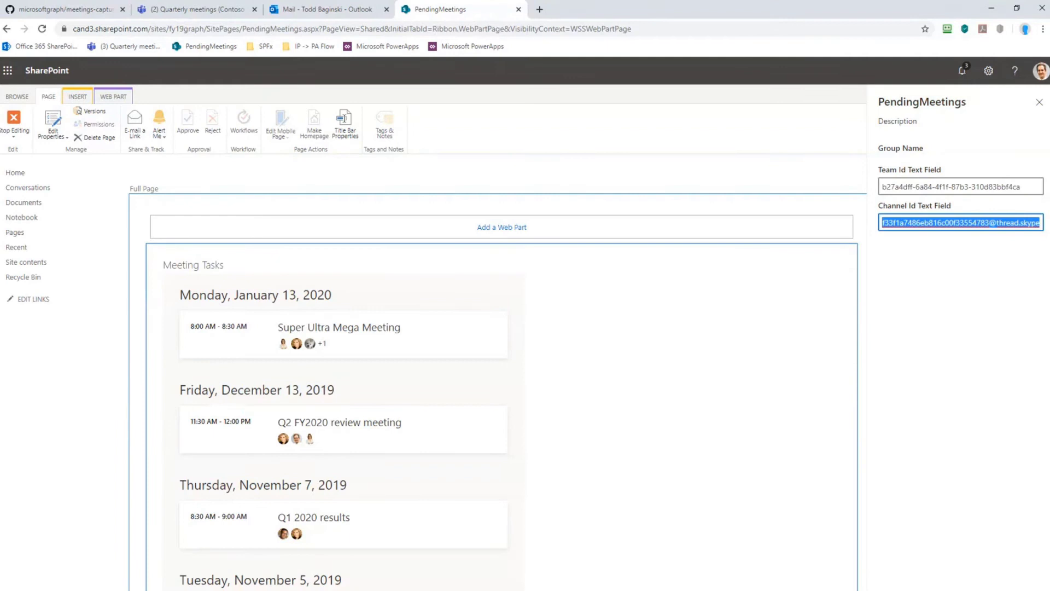
click(983, 244)
click(1038, 104)
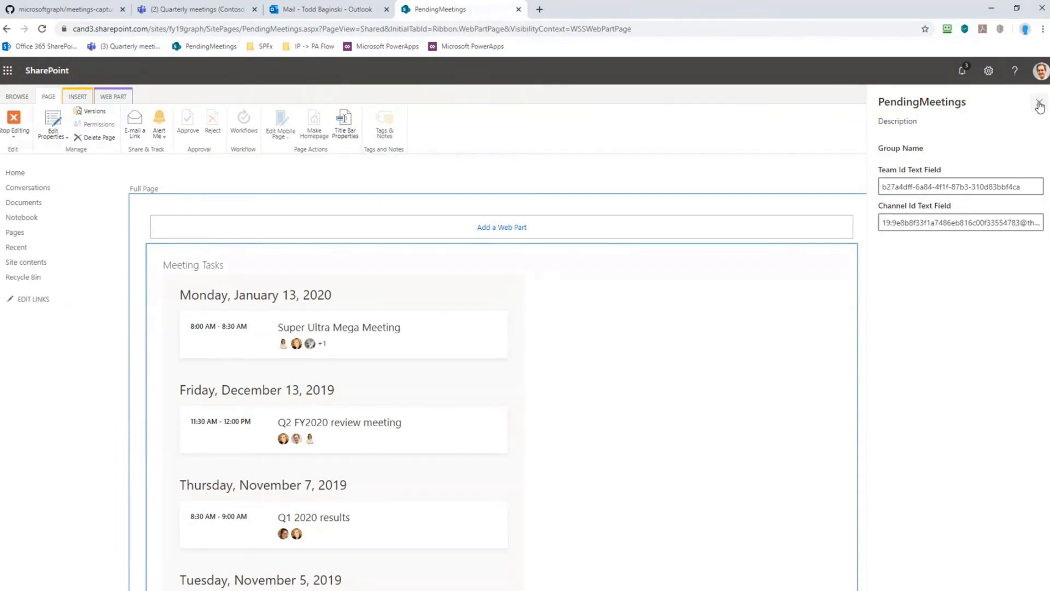
click(14, 122)
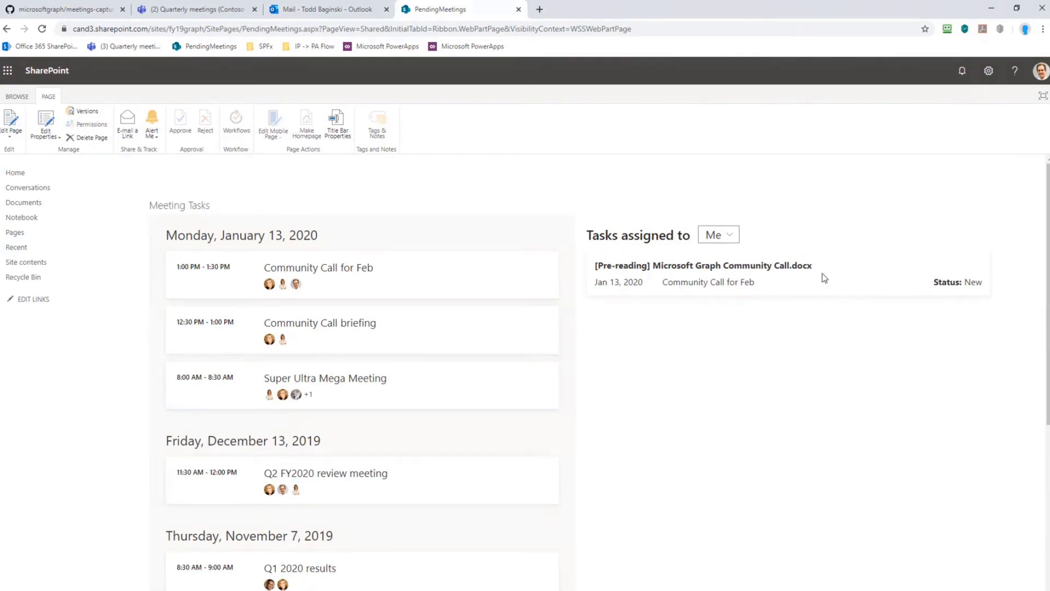
- Show the Community Call for Feb tasks assigned to All, and set the task filter back to Me
click(716, 234)
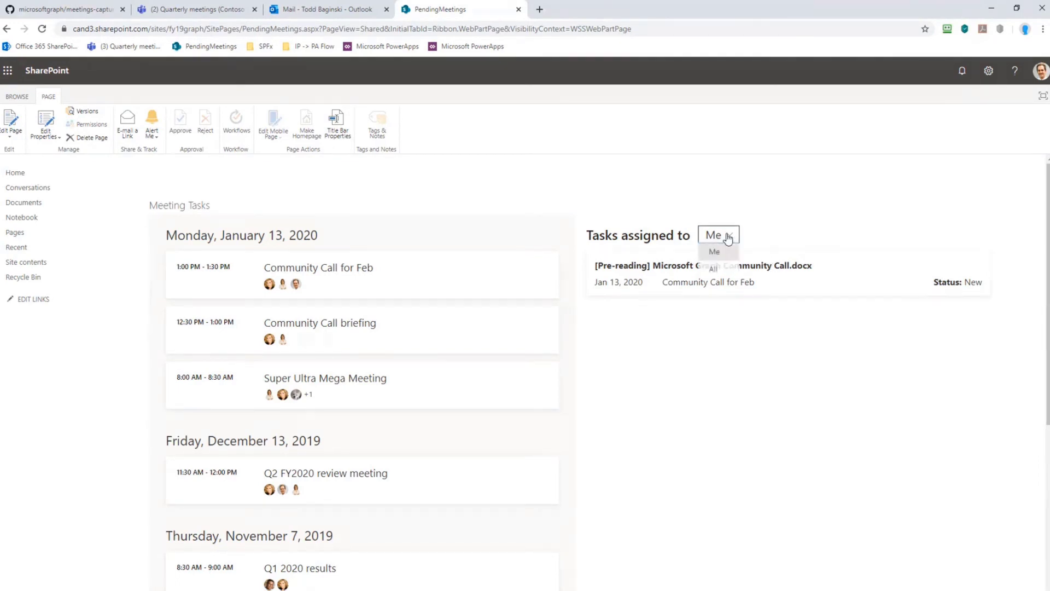
click(716, 271)
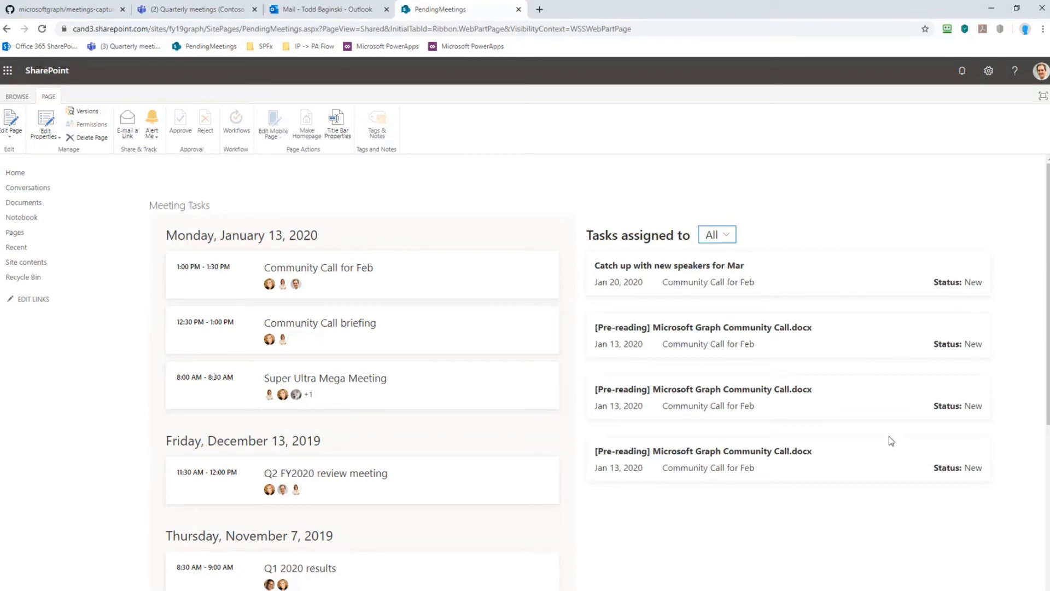
click(726, 244)
click(726, 252)
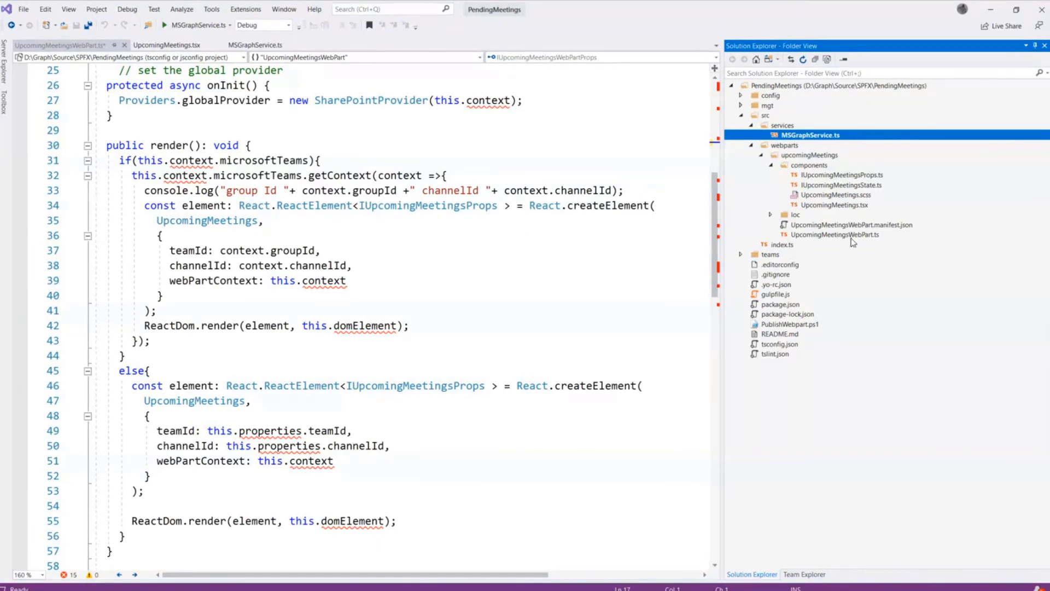
click(59, 44)
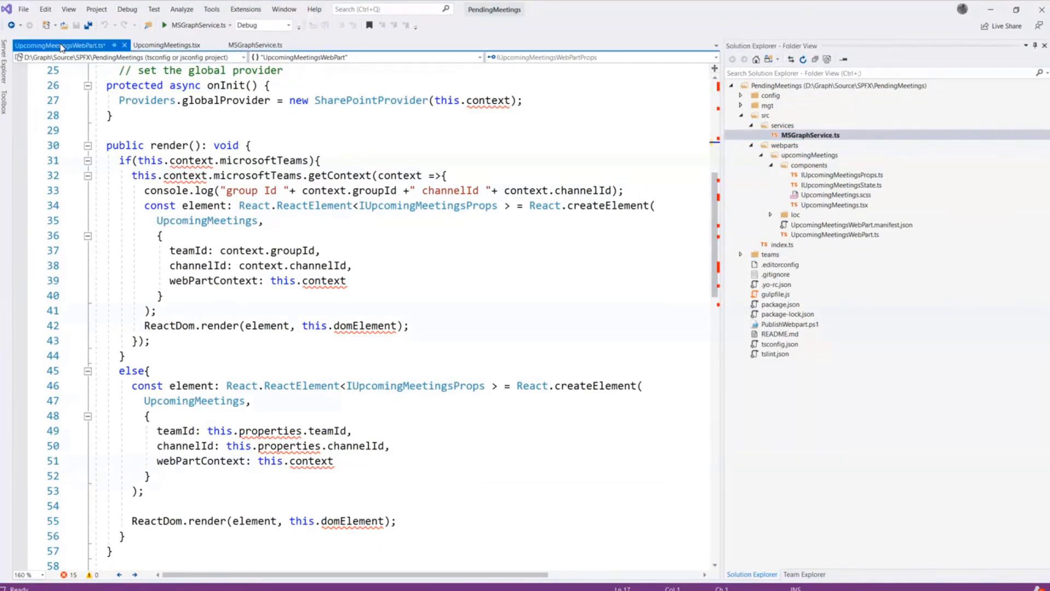
scroll(318, 182, up, 8)
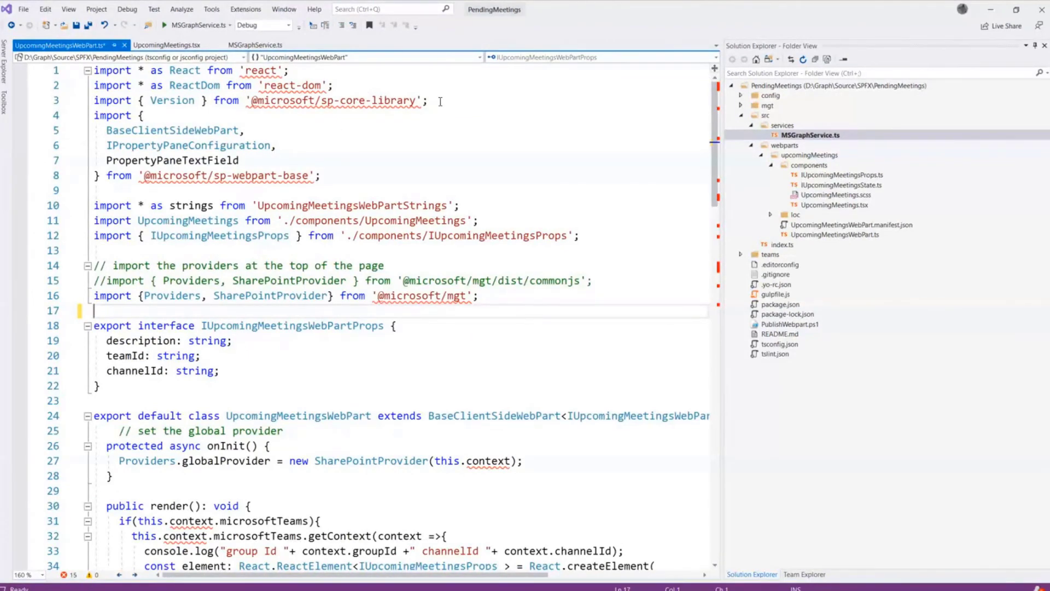
drag(451, 112, 94, 101)
click(345, 147)
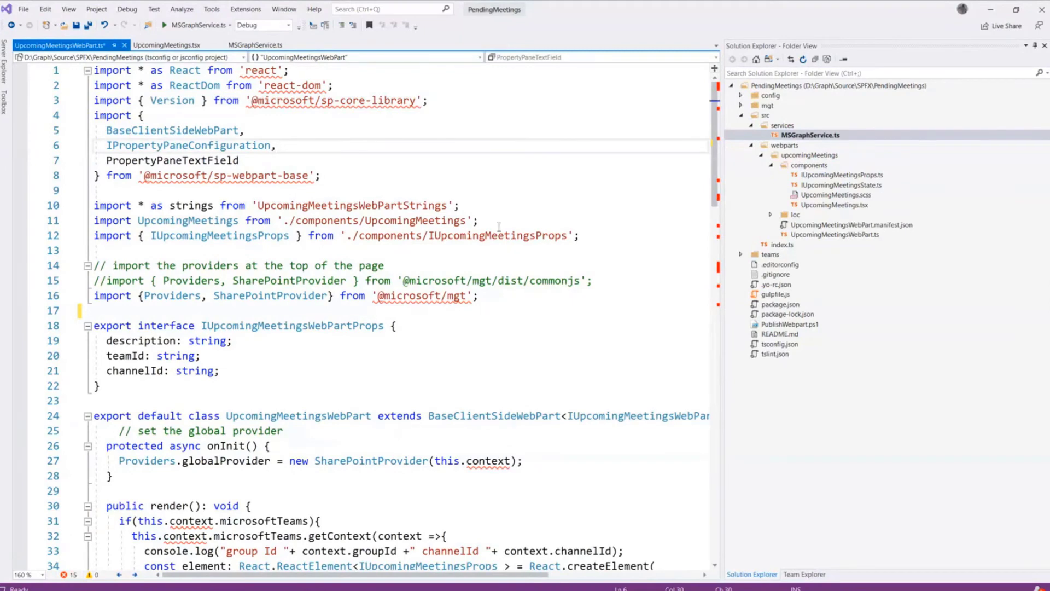
drag(514, 299, 94, 296)
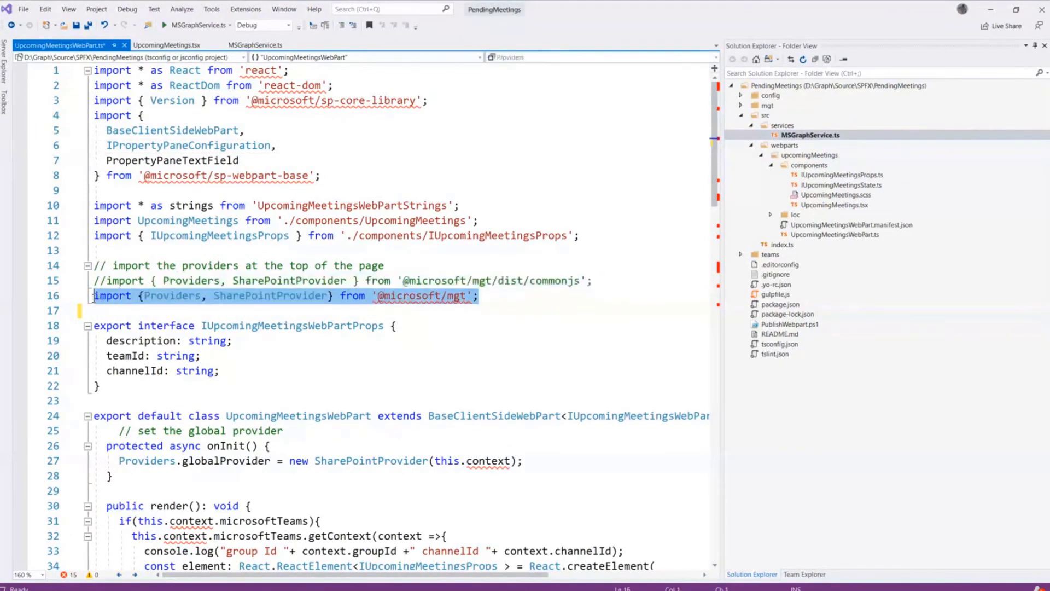
mouse_move(461, 301)
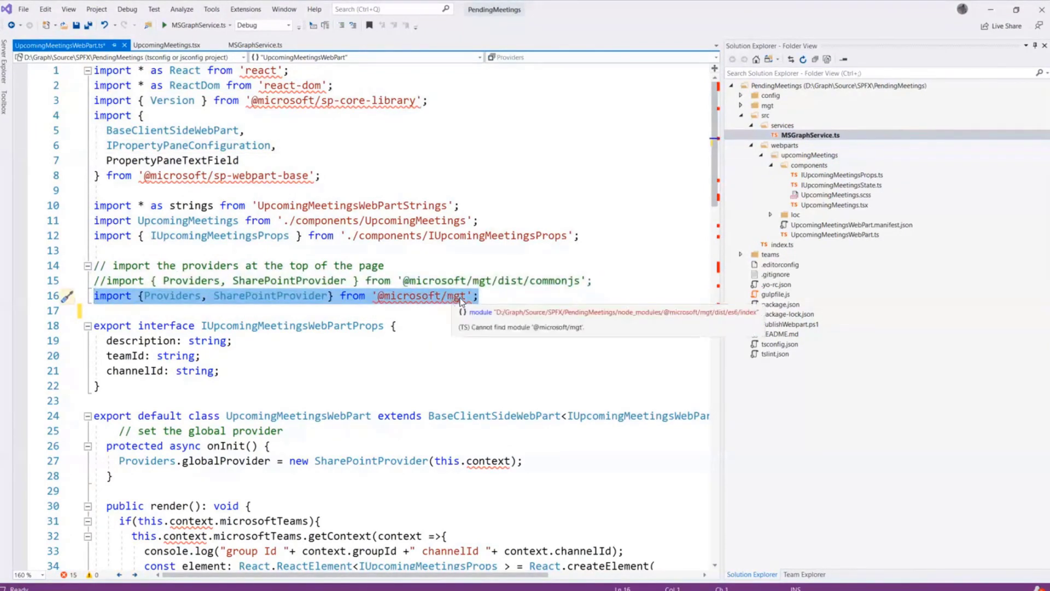
click(420, 366)
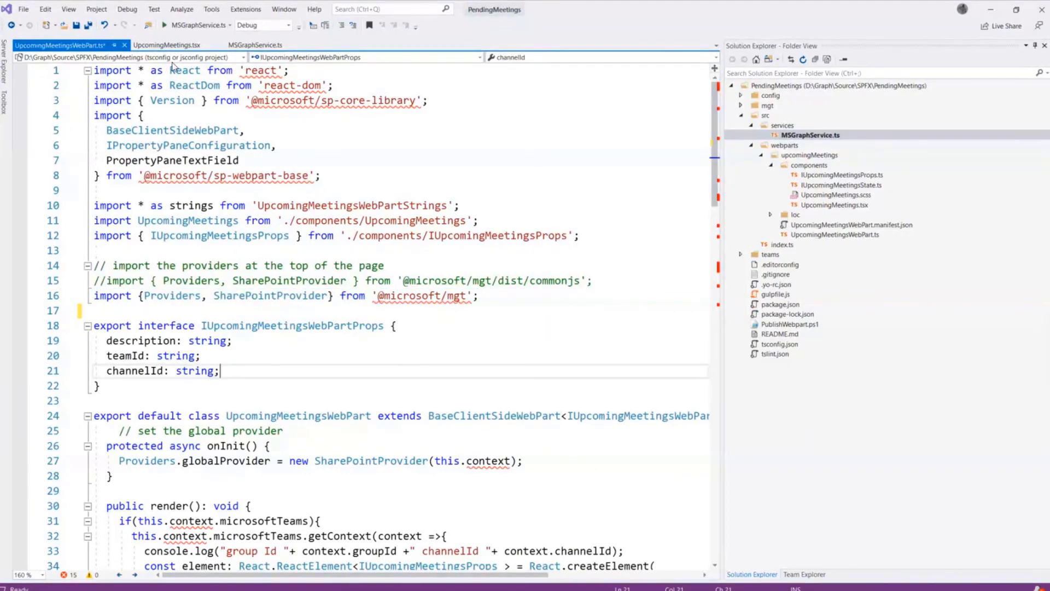
- Open UpcomingMeetings.tsx and examine the mgt-person, mgt-agenda and mgt-tasks declarations in the IntrinsicElements interface
click(160, 46)
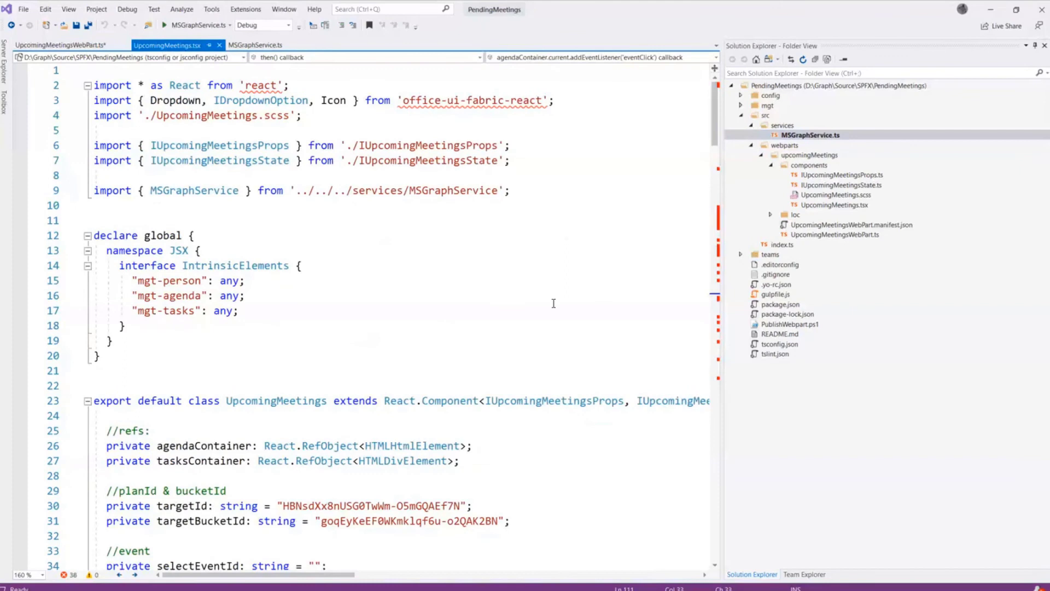
click(861, 205)
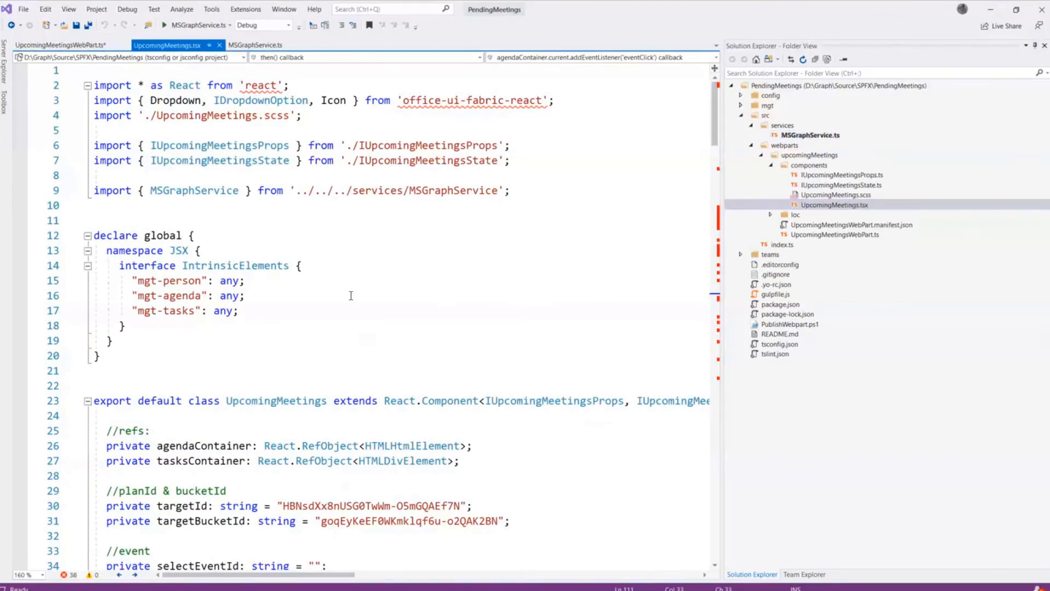
drag(135, 280, 257, 316)
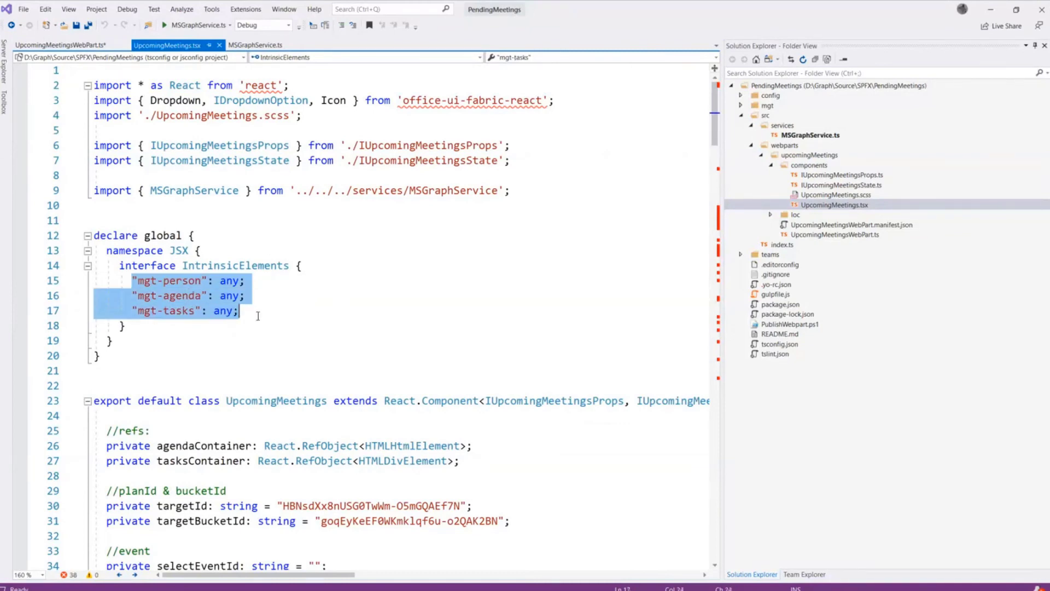
double_click(182, 280)
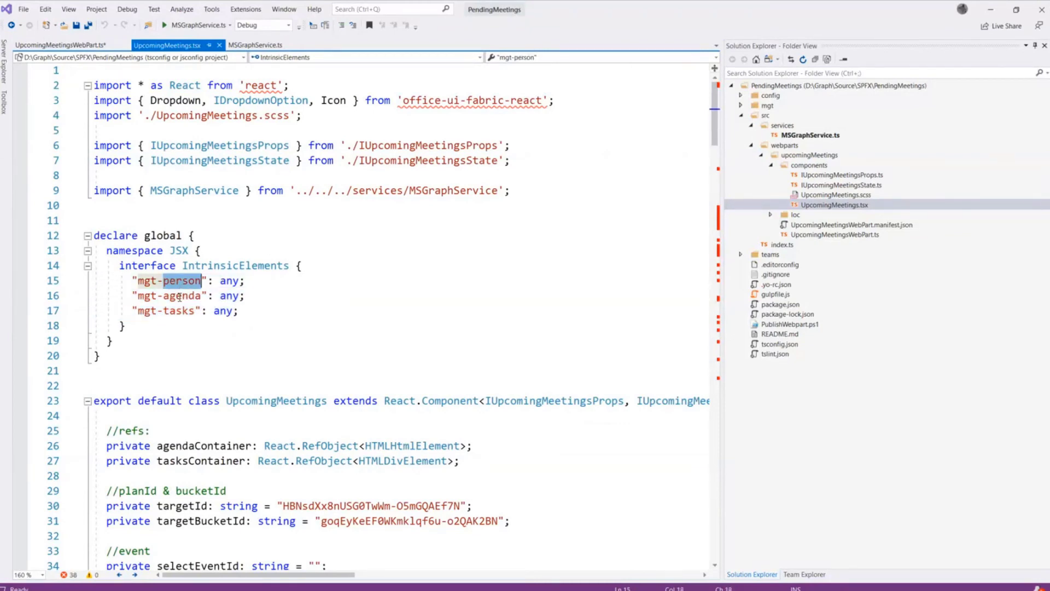
double_click(182, 296)
double_click(179, 312)
click(523, 358)
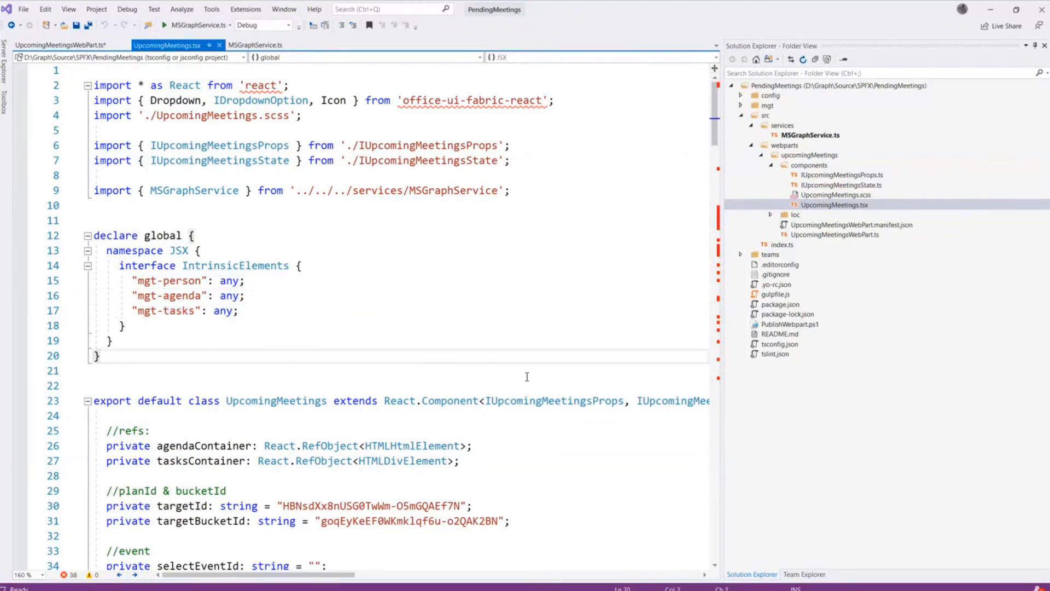
- Find the mgt-agenda component in the render method of UpcomingMeetings.tsx and highlight its tag name
scroll(524, 362, down, 7)
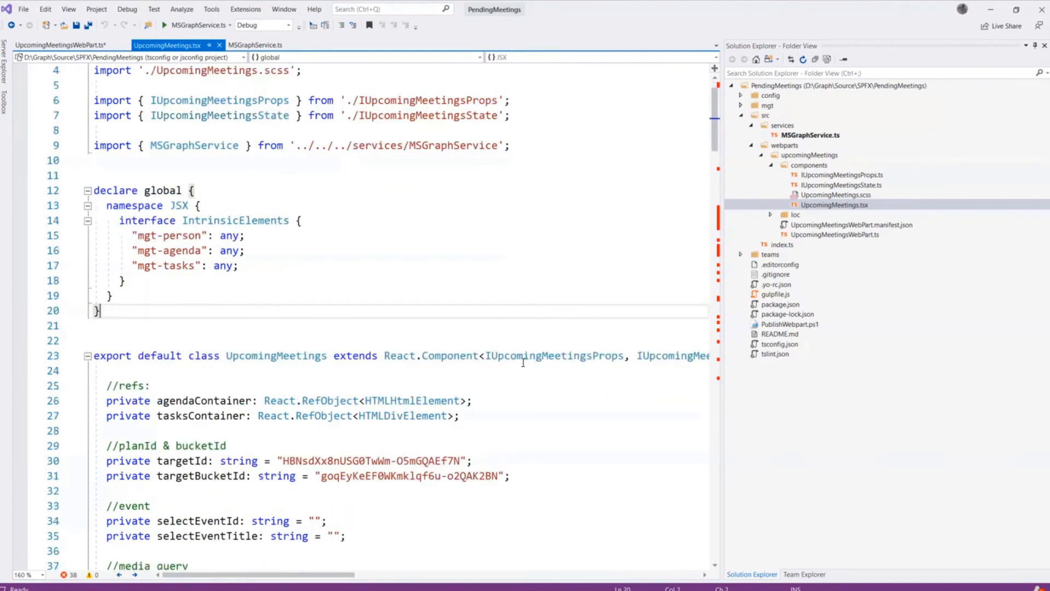
scroll(523, 363, down, 9)
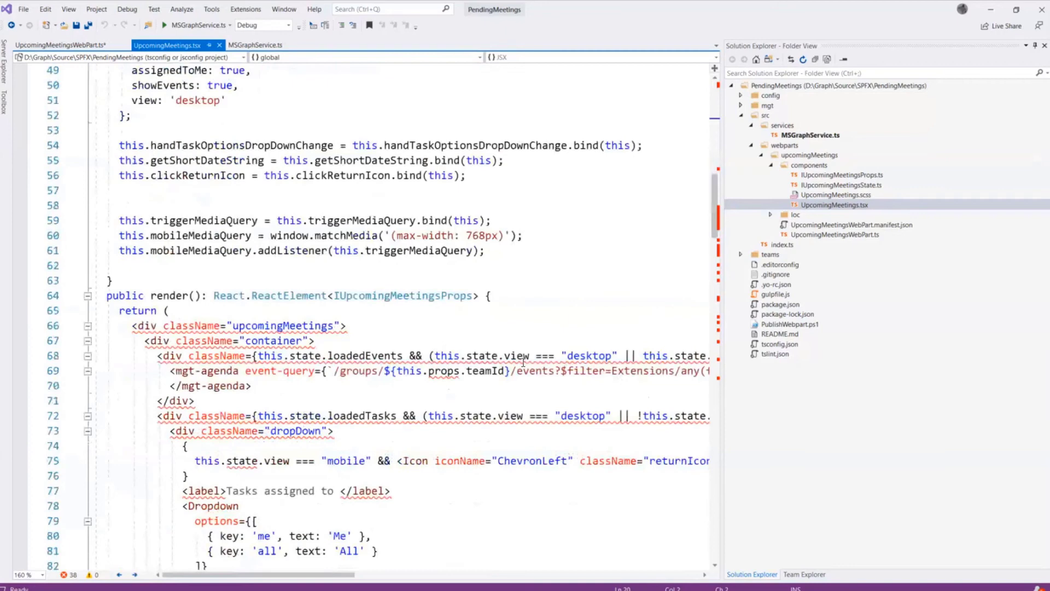
scroll(524, 362, down, 4)
drag(175, 190, 242, 191)
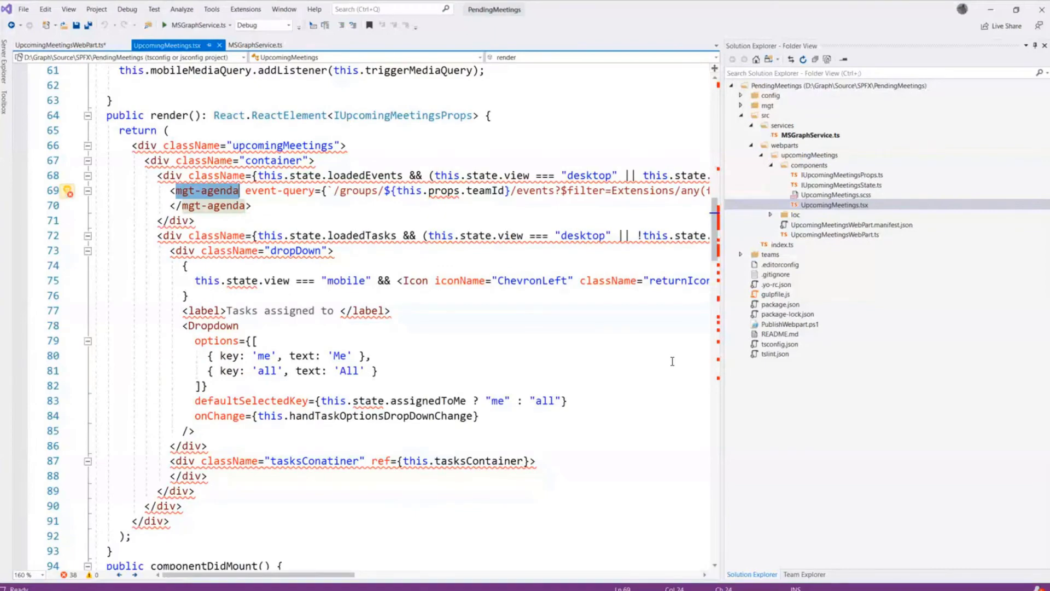
- Read through componentDidMount and the task handlers to the loadTasks method, and highlight the mgt-tasks component in its template
scroll(673, 361, down, 8)
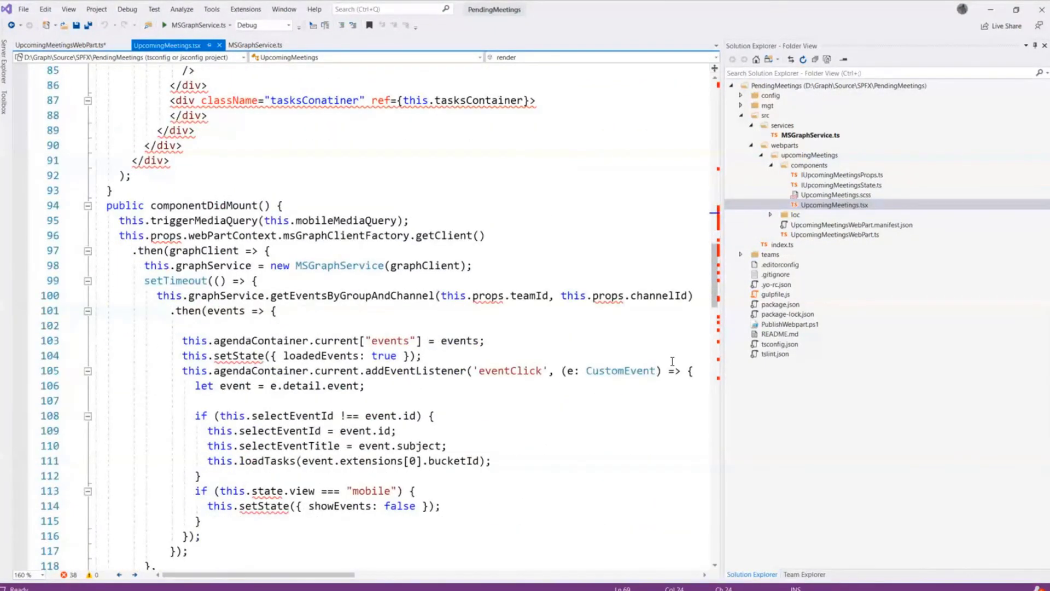
scroll(672, 361, down, 9)
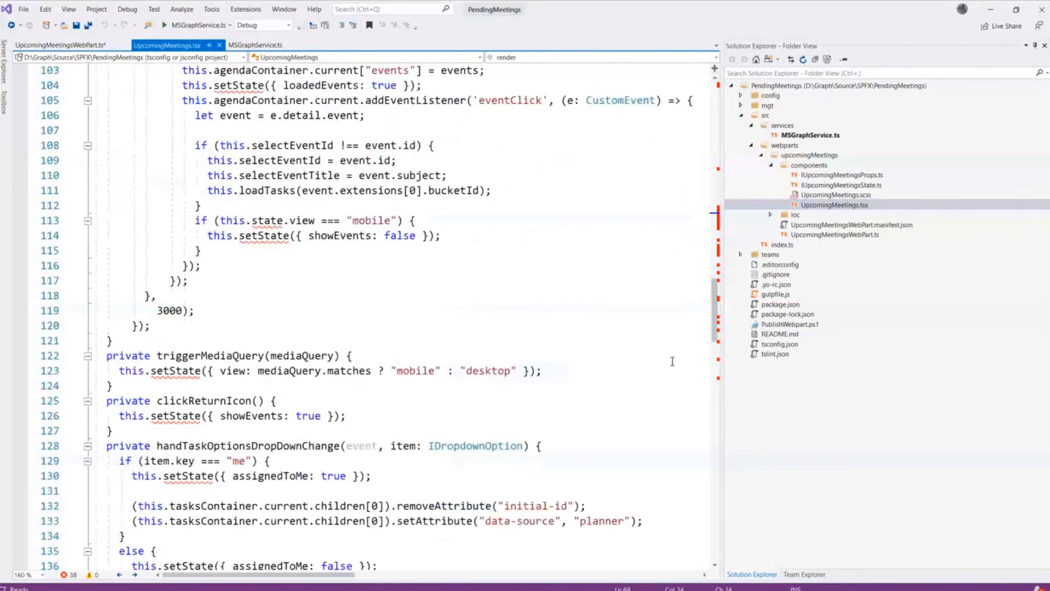
scroll(672, 361, down, 6)
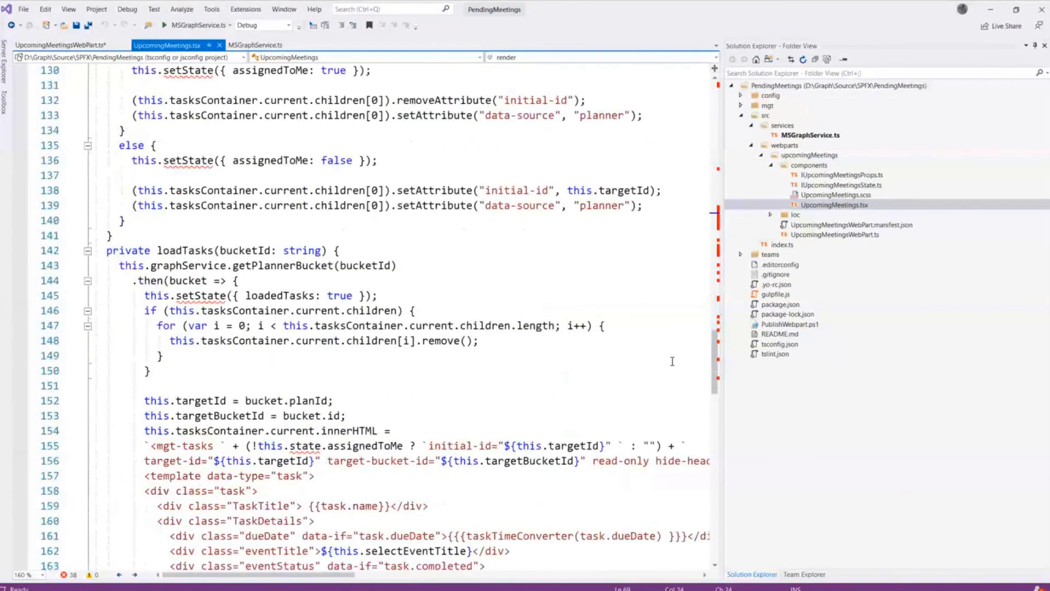
scroll(673, 361, down, 1)
double_click(196, 206)
scroll(526, 333, down, 1)
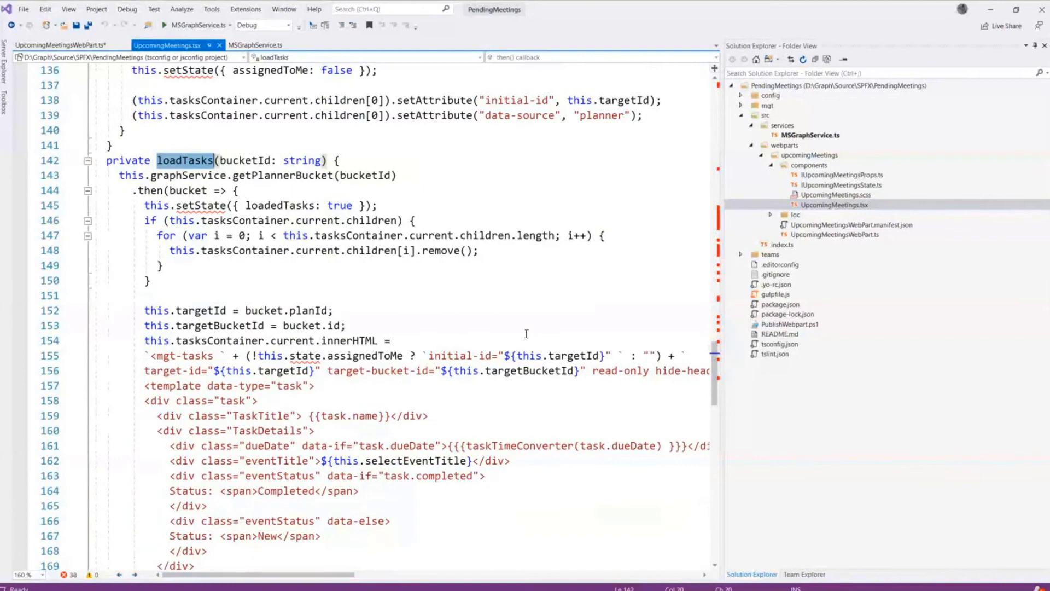
scroll(526, 333, down, 2)
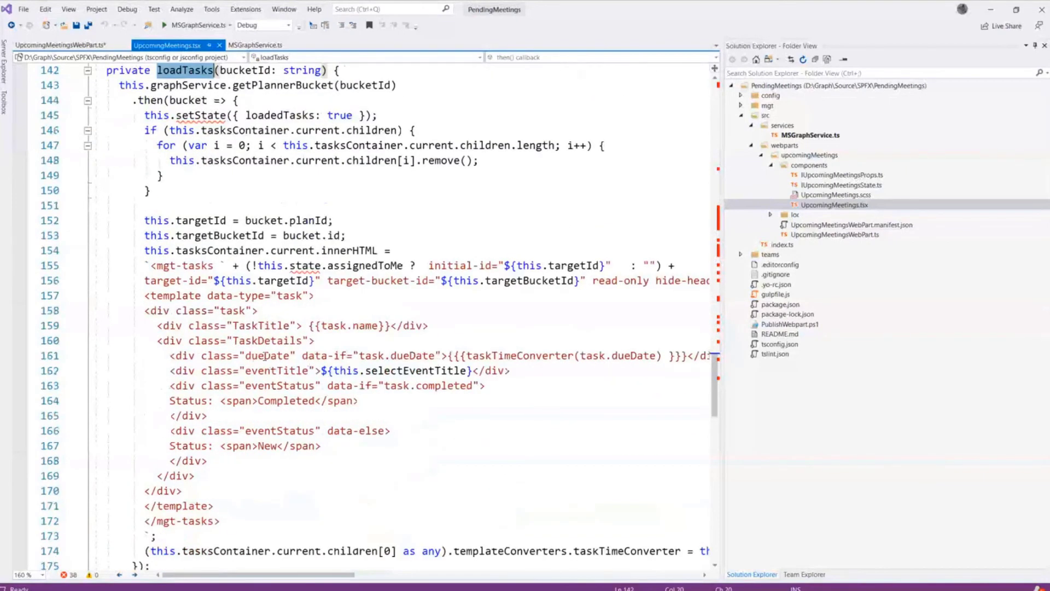
drag(157, 266, 214, 265)
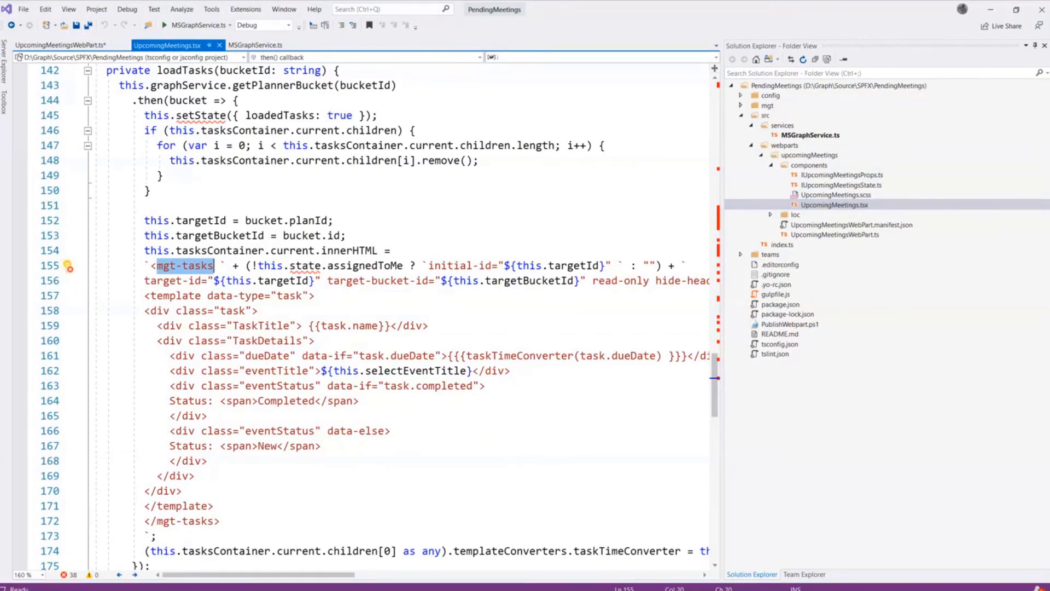
- Check the task list on the SharePoint page against the mgt-tasks template, and return to the eventClick listener in UpcomingMeetings.tsx
key(alt+Tab)
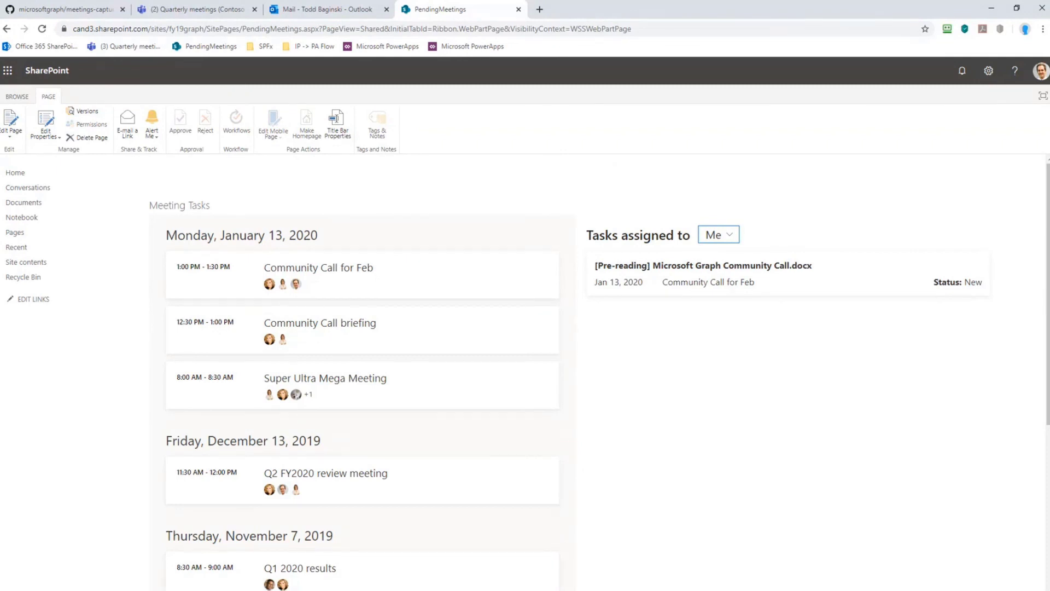
key(alt+Tab)
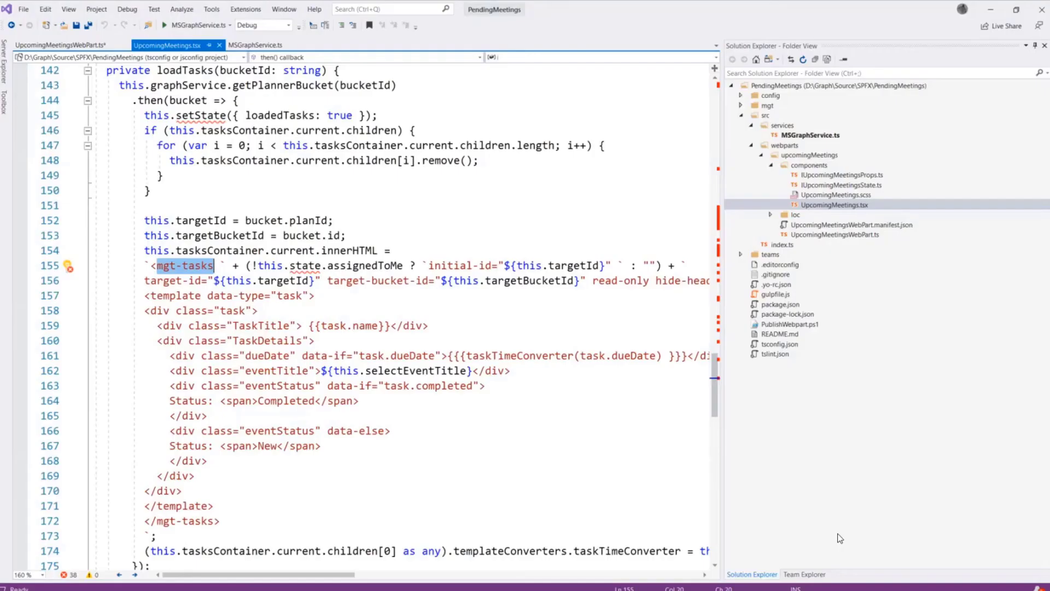
click(462, 371)
scroll(463, 370, up, 20)
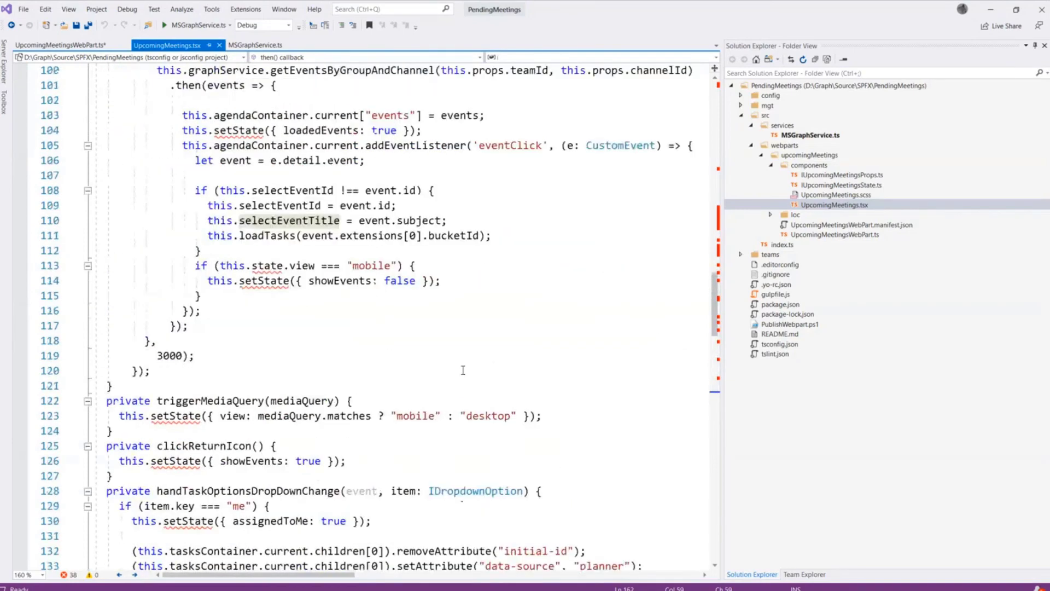
- Look through the render and property pane code in UpcomingMeetingsWebPart.ts, and return to the componentDidMount method in UpcomingMeetings.tsx
scroll(463, 370, down, 2)
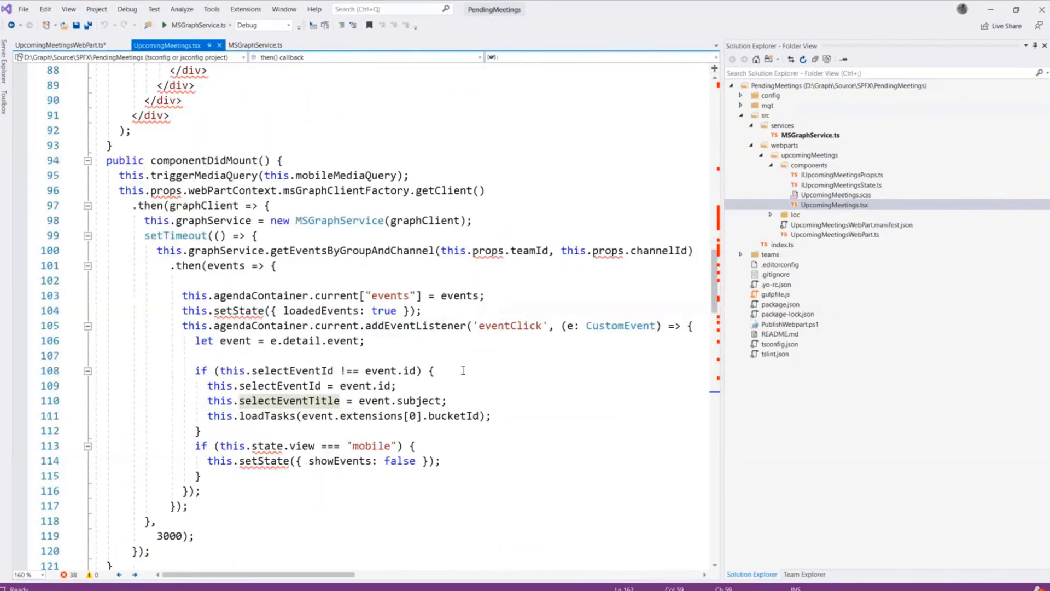
scroll(462, 370, up, 20)
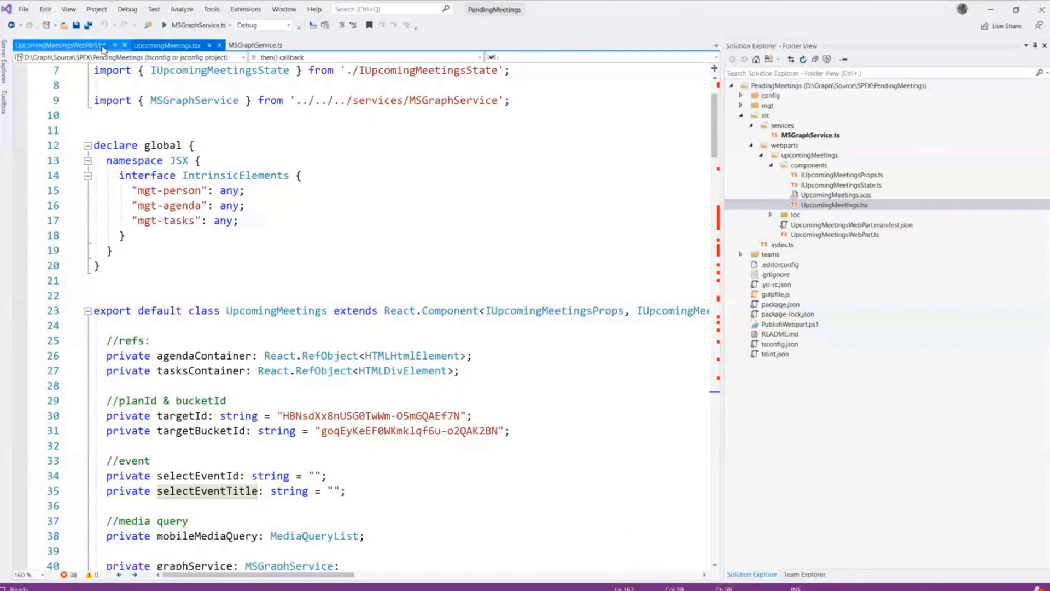
click(103, 50)
scroll(521, 389, down, 20)
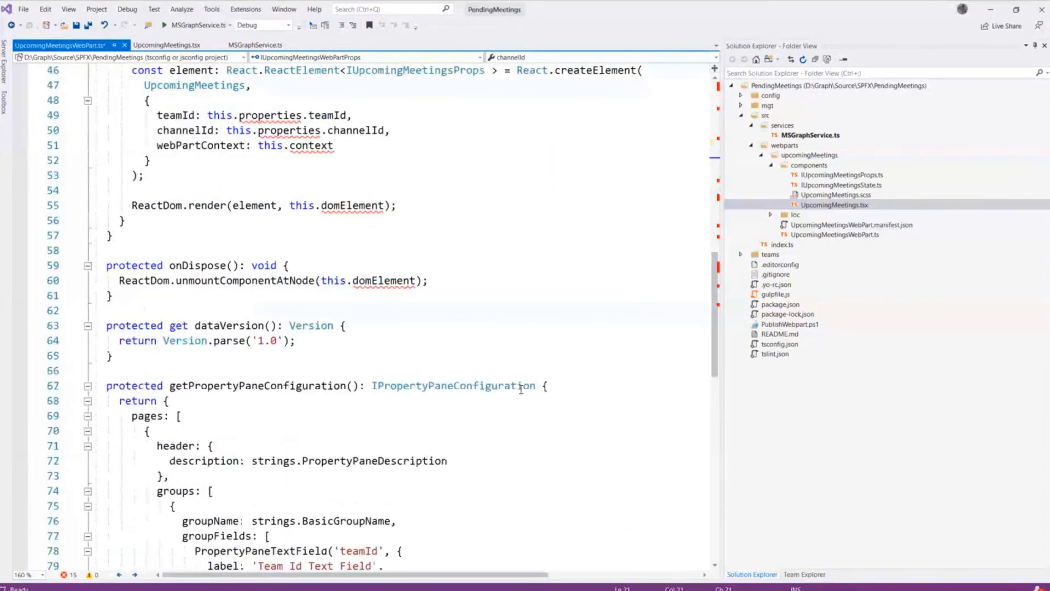
scroll(521, 389, up, 8)
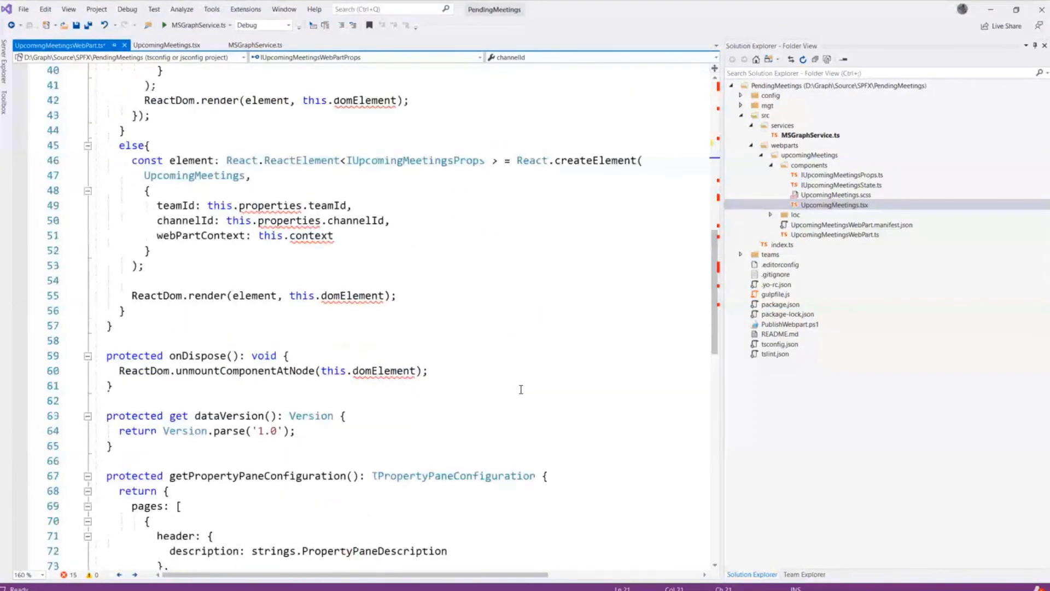
scroll(520, 389, up, 13)
click(166, 45)
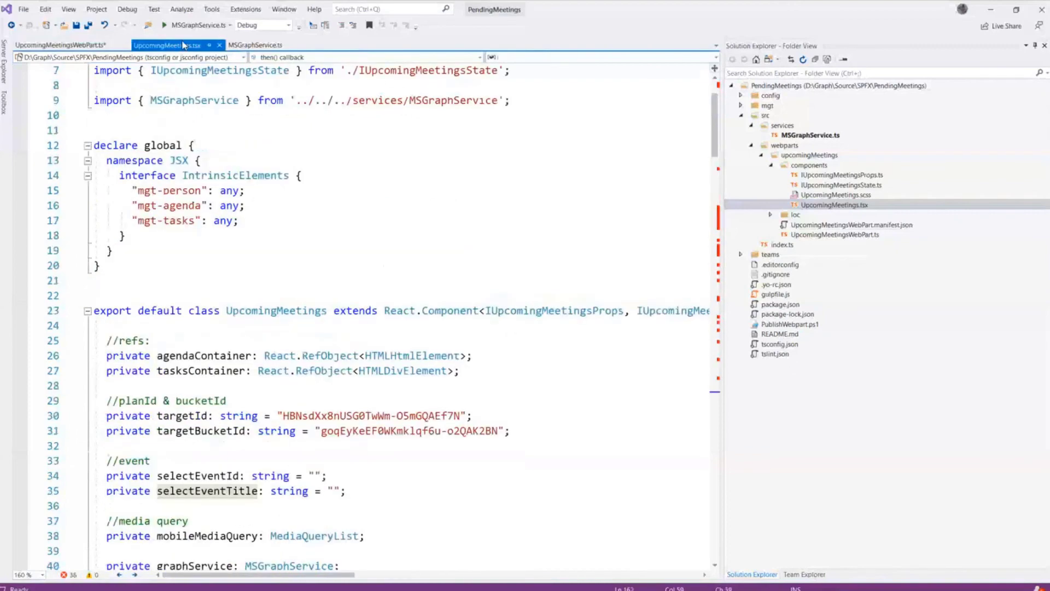
scroll(460, 365, down, 10)
scroll(460, 365, down, 17)
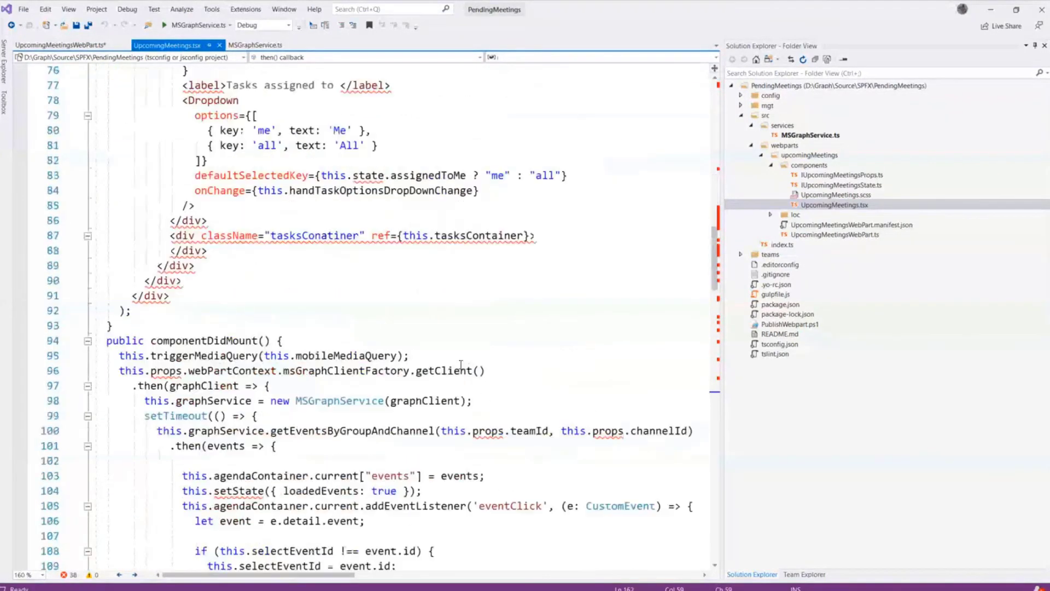
scroll(461, 365, down, 1)
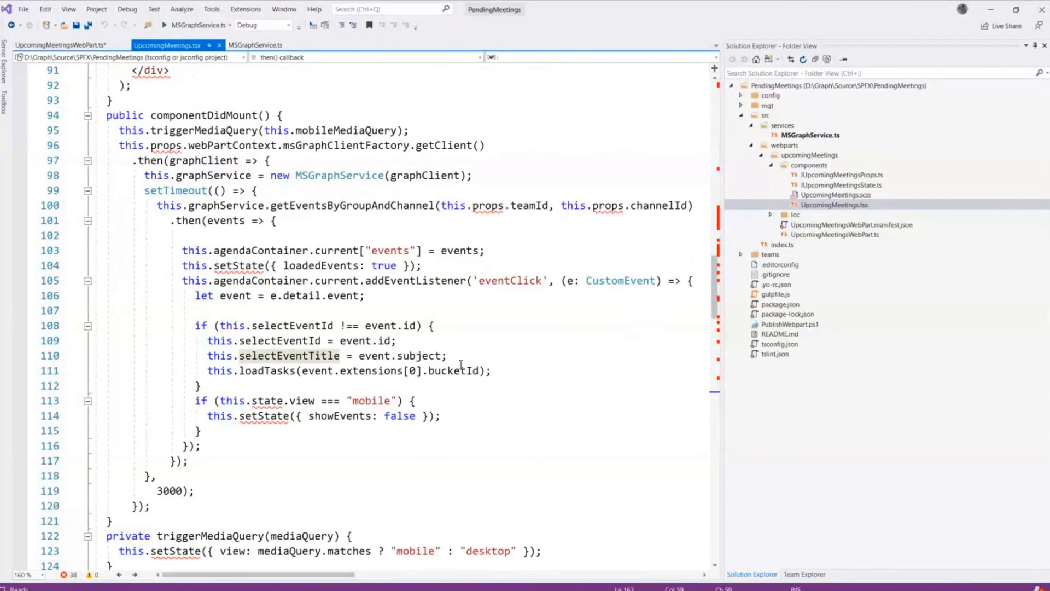
- Highlight componentDidMount and its getEventsByGroupAndChannel call in UpcomingMeetings.tsx, and open MSGraphService.ts to examine the service code
double_click(204, 115)
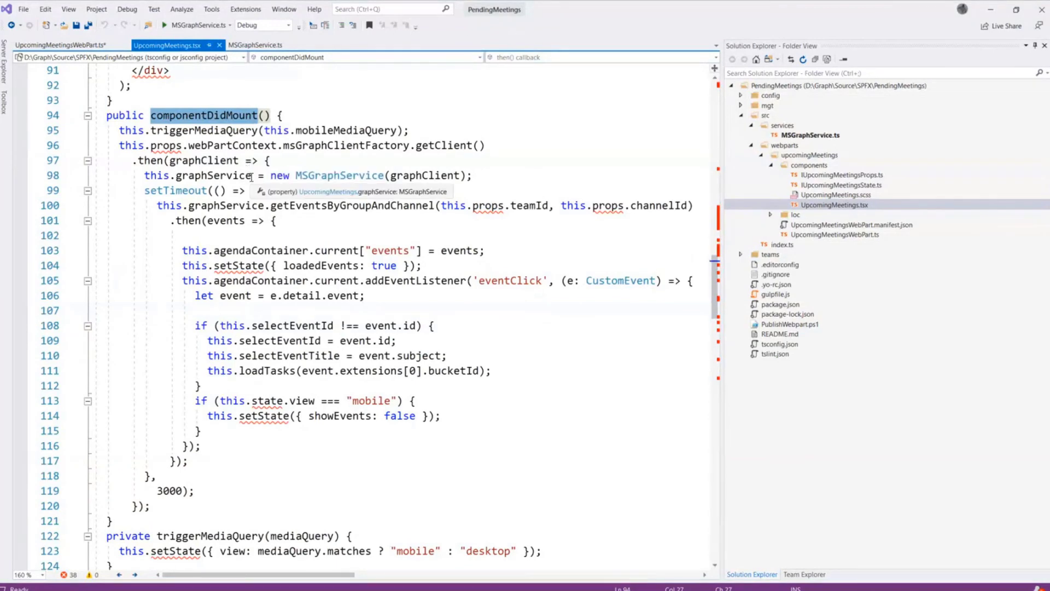
click(336, 204)
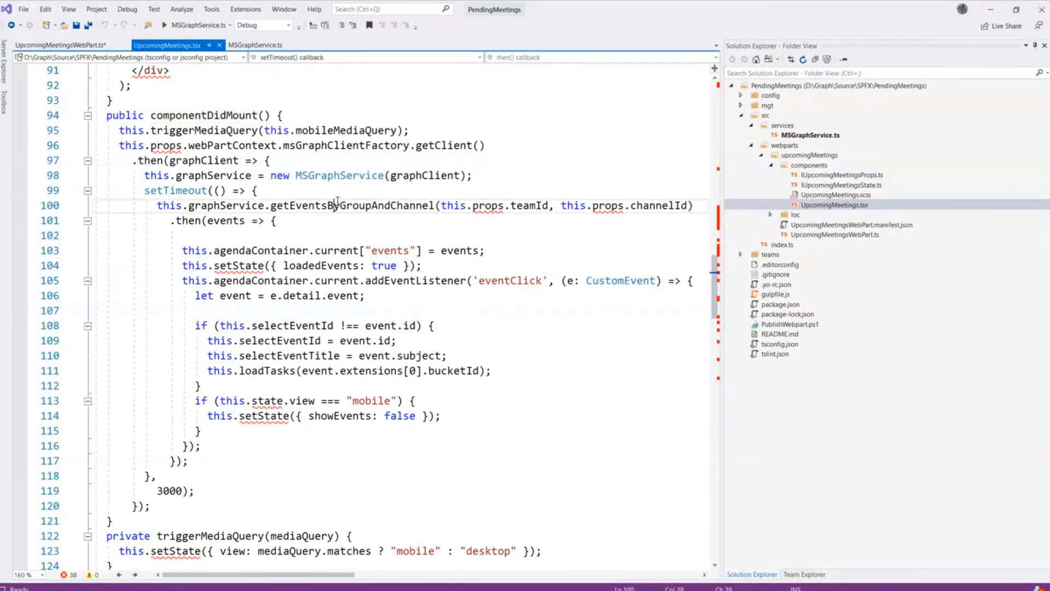
double_click(336, 204)
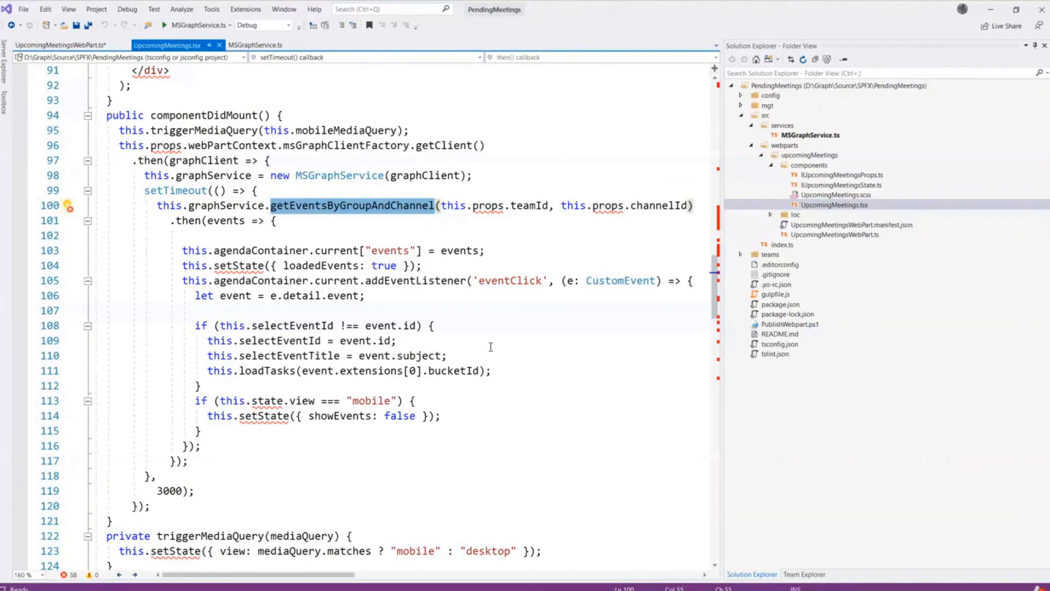
click(256, 45)
scroll(350, 212, down, 2)
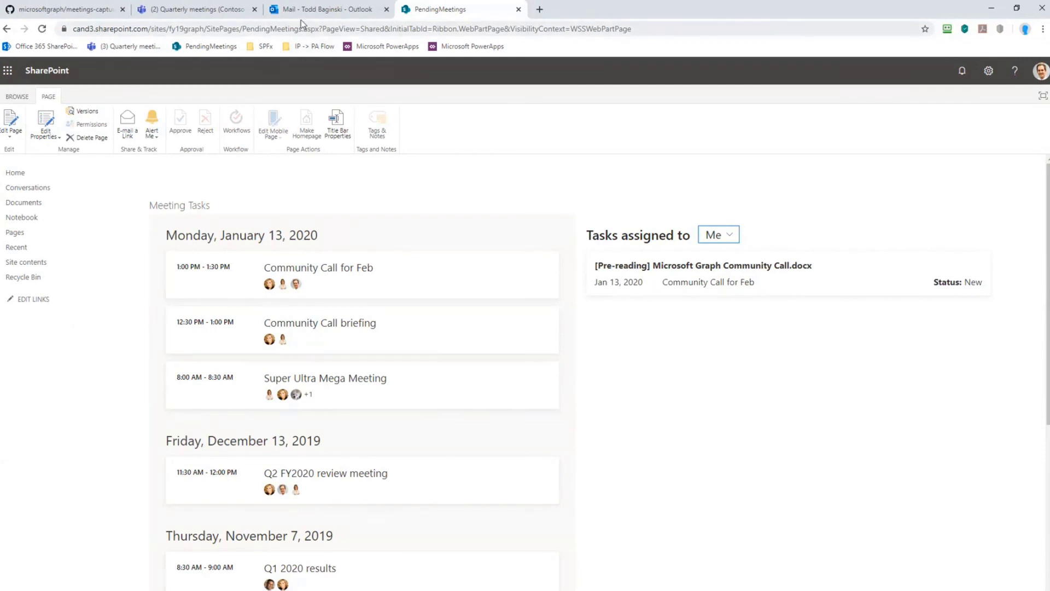
- Switch to Microsoft Teams and open the Community Call for Feb-2020-01-13 folder in the Quarterly meetings channel's files
click(211, 10)
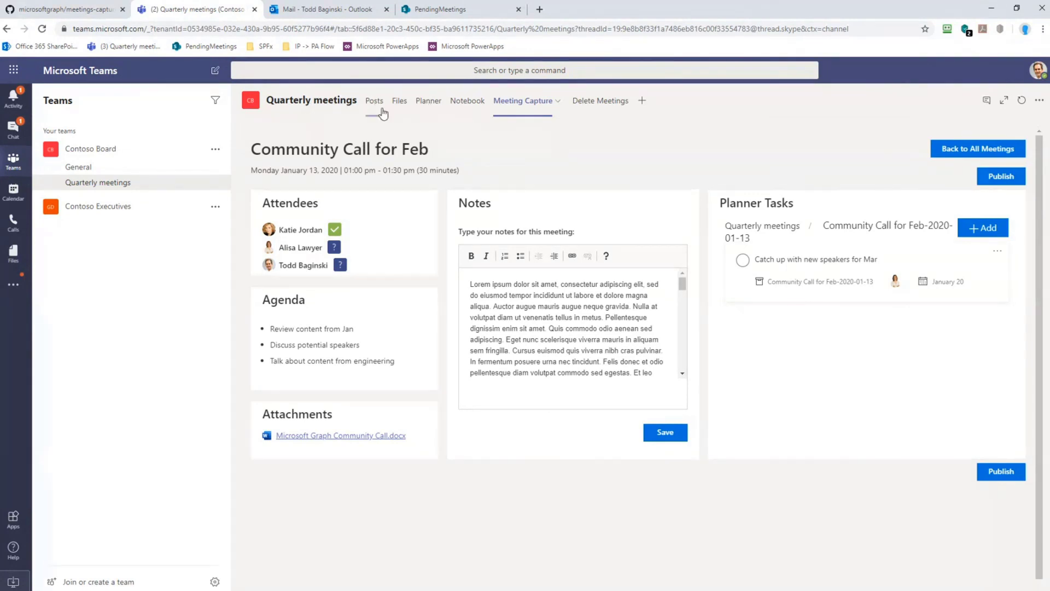
click(399, 101)
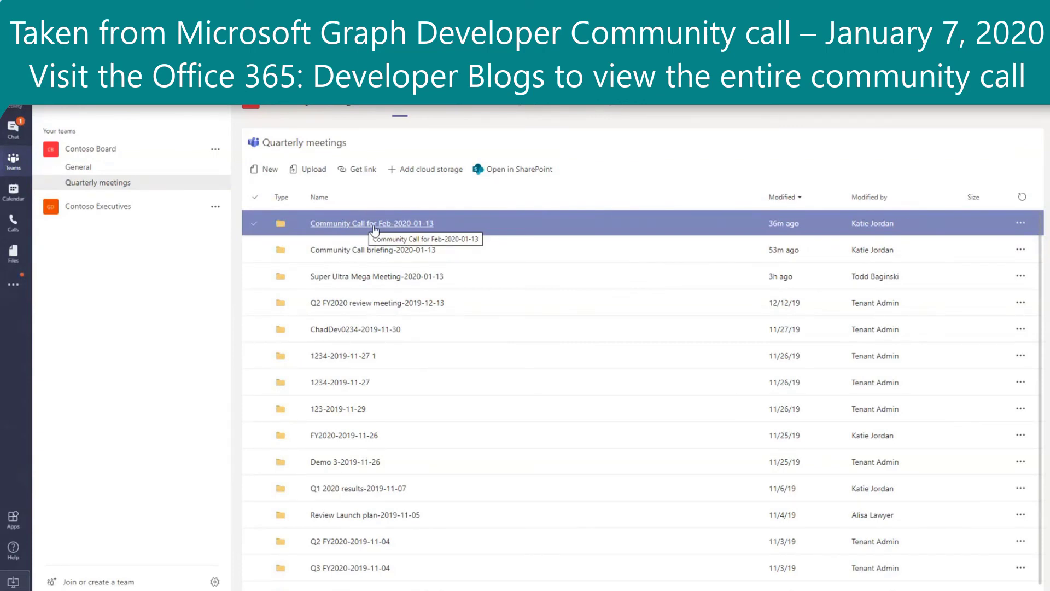
click(375, 225)
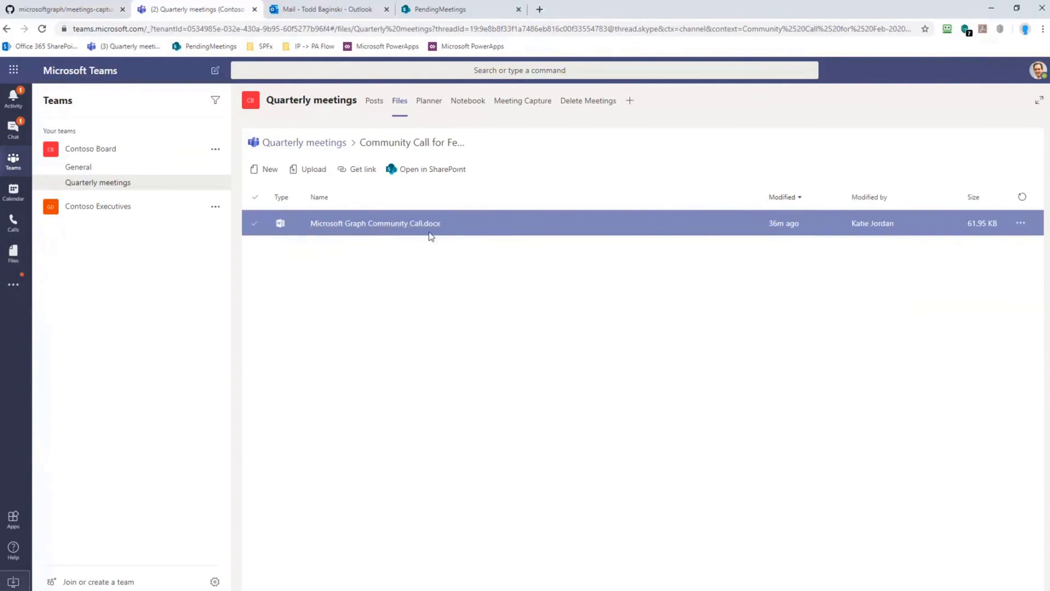